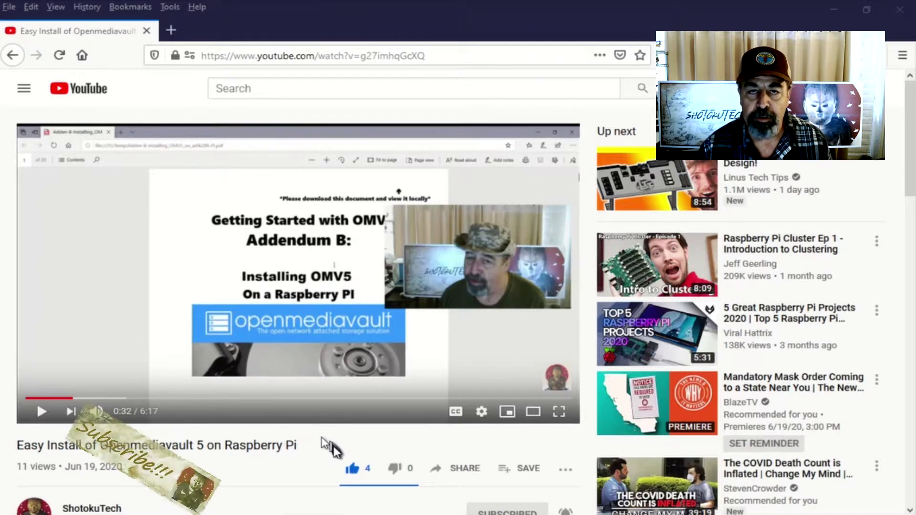
# Highlight the First Time GUI Logon heading and Finishing Up instructions in the addendum PDF.
pyautogui.moveTo(317, 446); pyautogui.dragTo(163, 443)
pyautogui.click(162, 444)
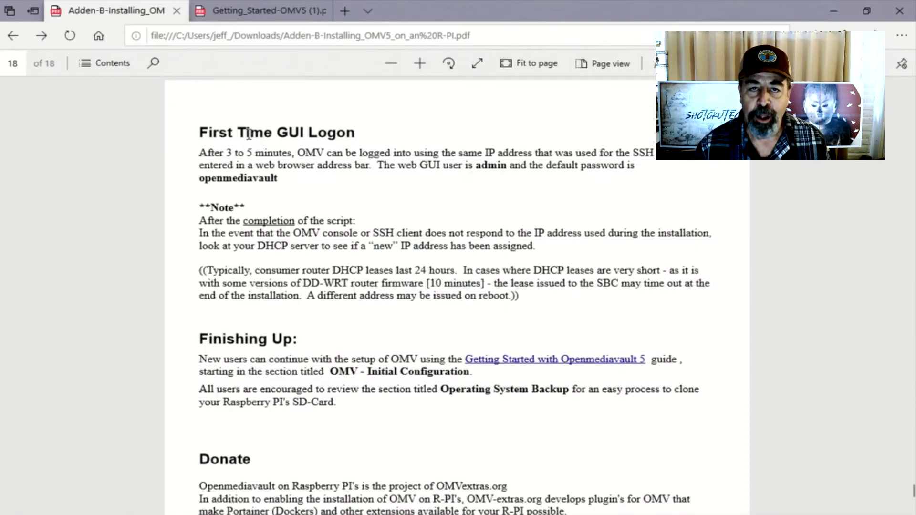
pyautogui.moveTo(247, 135); pyautogui.dragTo(329, 135)
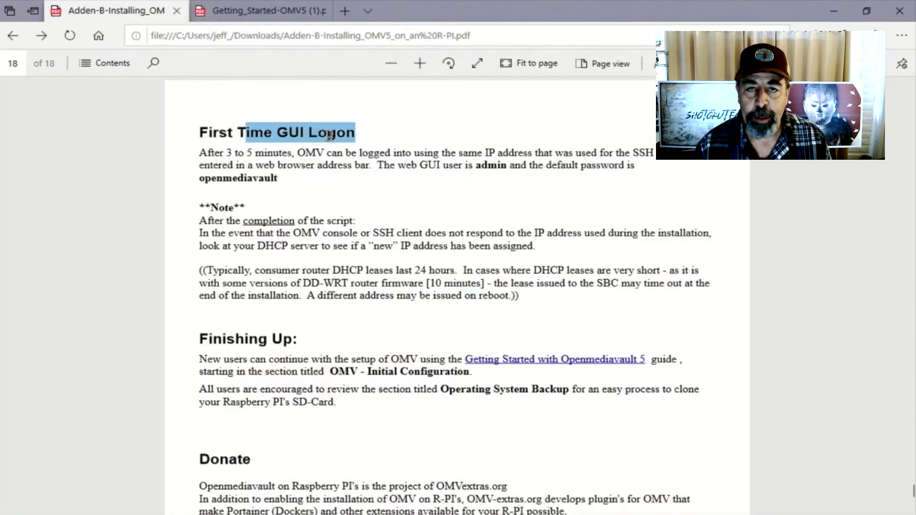
pyautogui.moveTo(248, 336); pyautogui.dragTo(507, 381)
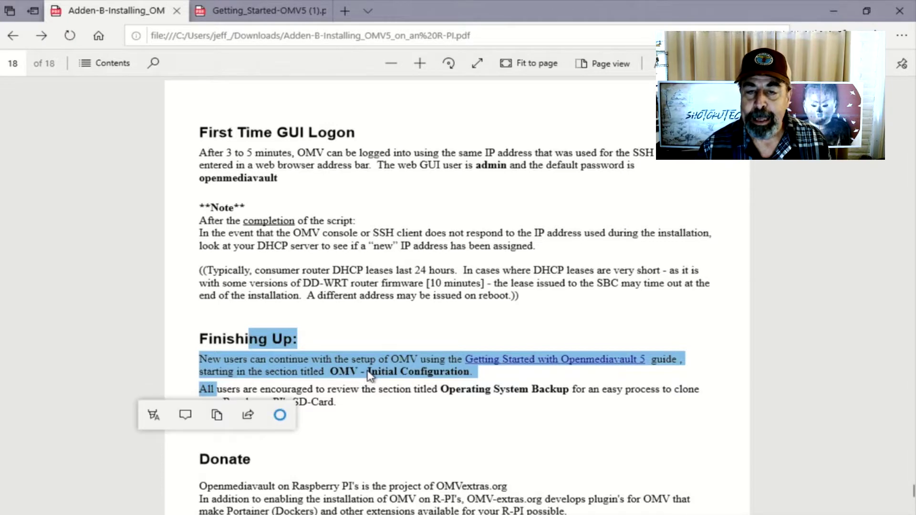
# Highlight the reference to OMV - Initial Configuration, then switch to the Getting Started OMV5 guide.
pyautogui.click(345, 375)
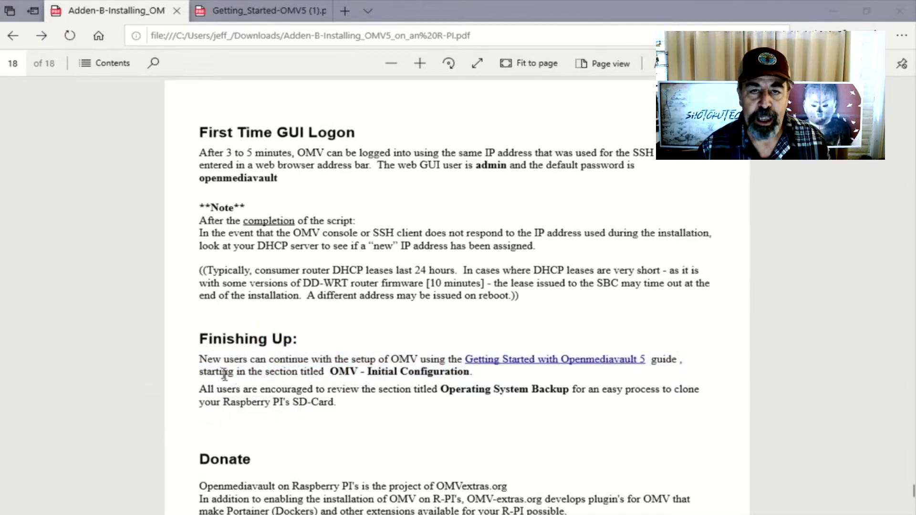
pyautogui.moveTo(219, 371); pyautogui.dragTo(414, 377)
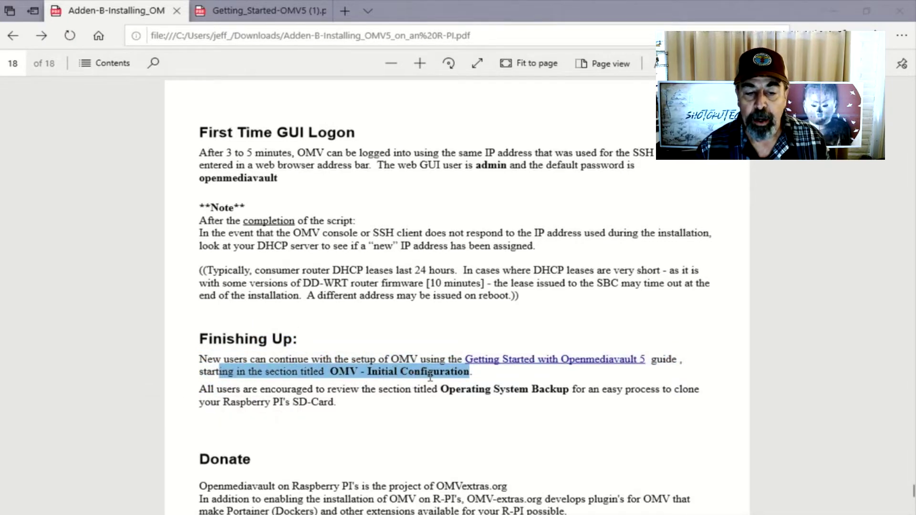
pyautogui.moveTo(430, 377); pyautogui.dragTo(430, 377)
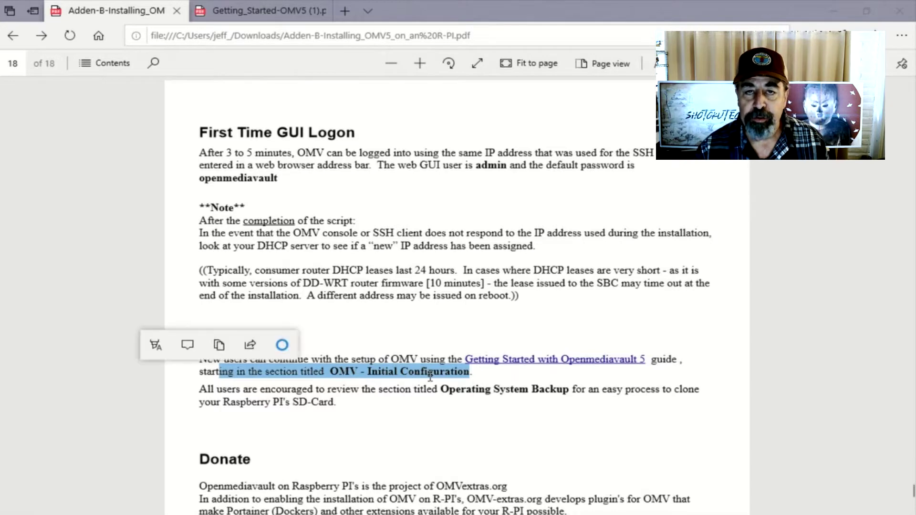
pyautogui.hotkey('ctrl', 'Tab')
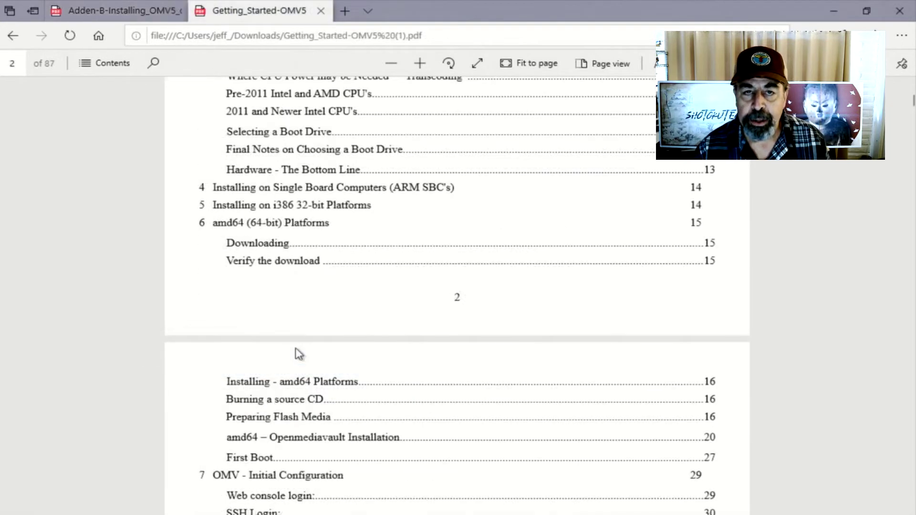
# Jump from the contents to OMV - Initial Configuration on page 29.
pyautogui.scroll(-2, 295, 353)
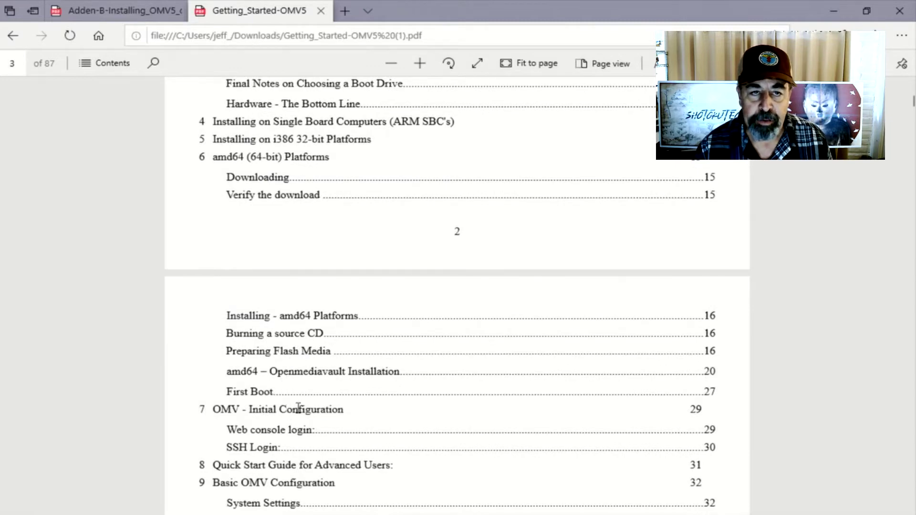
pyautogui.moveTo(298, 410); pyautogui.dragTo(583, 390)
pyautogui.click(697, 407)
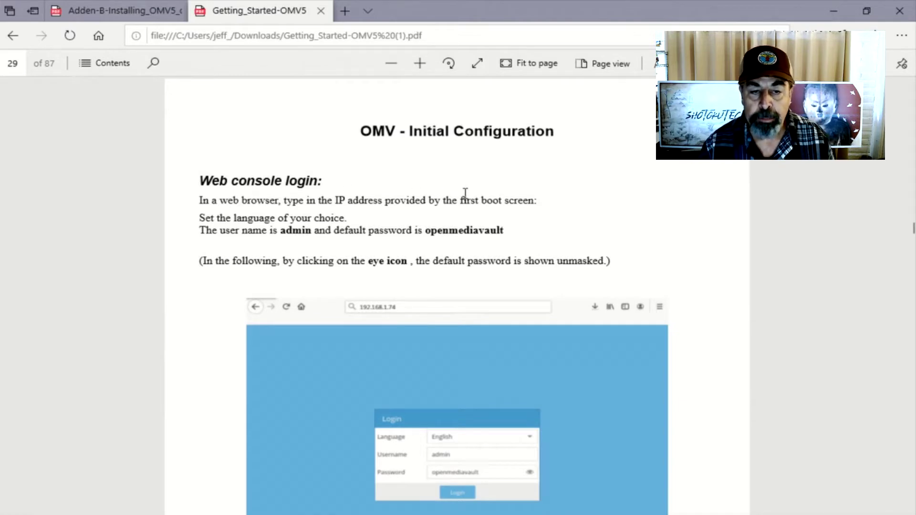
# Read through pages 30–33, highlighting the note about adding folders to SMB/CIFS.
pyautogui.scroll(-10, 465, 193)
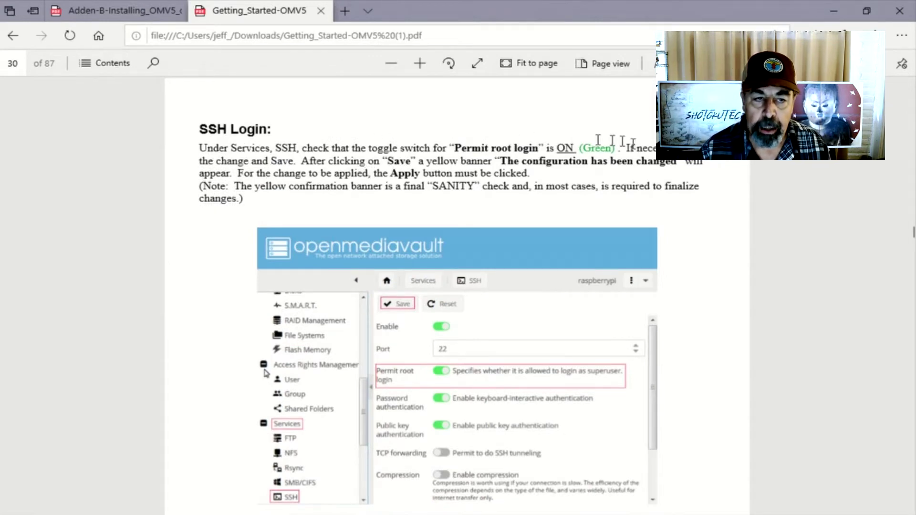
pyautogui.scroll(-1, 721, 234)
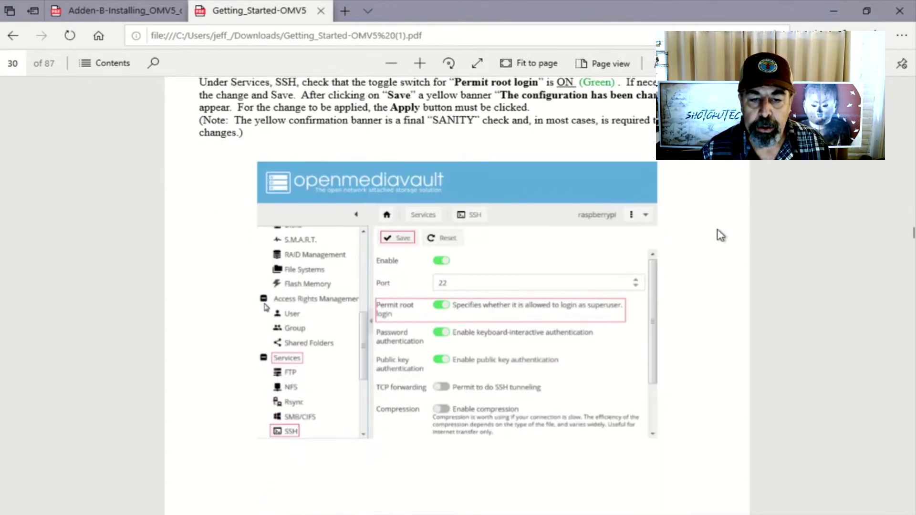
pyautogui.scroll(1, 720, 235)
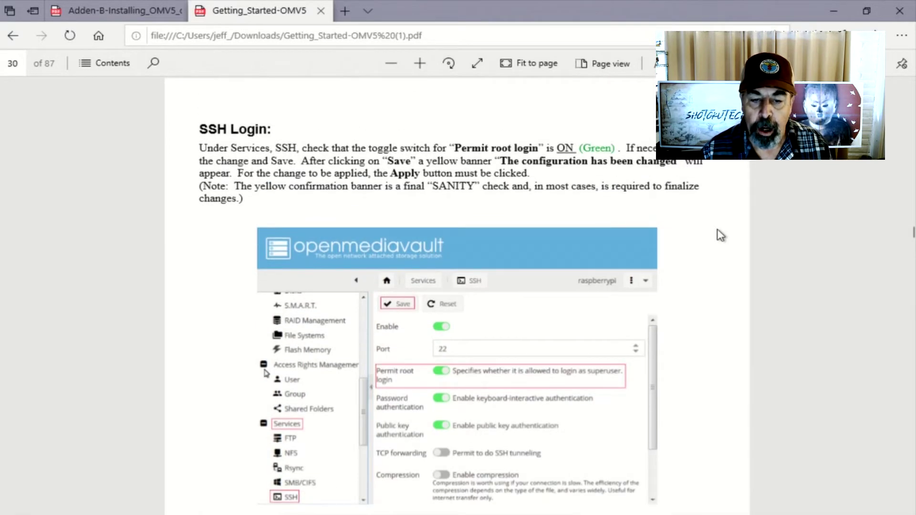
pyautogui.scroll(-1, 720, 235)
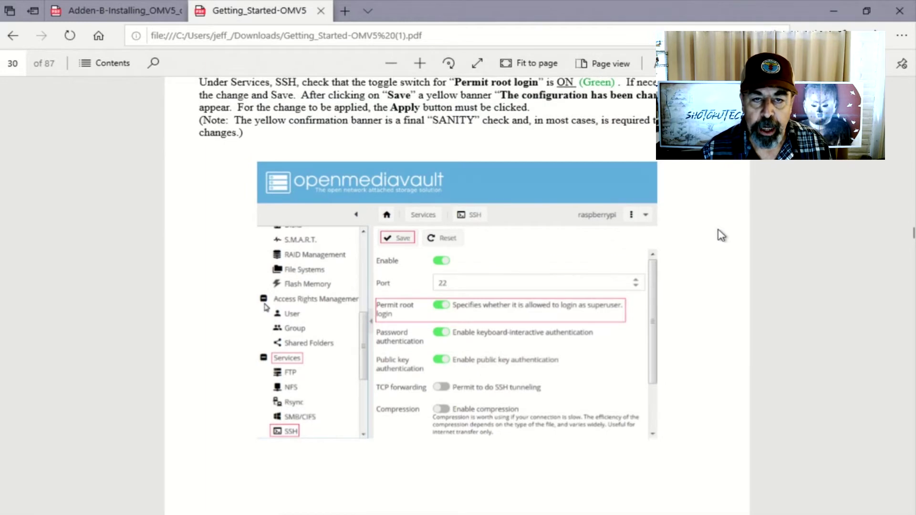
pyautogui.scroll(-8, 722, 235)
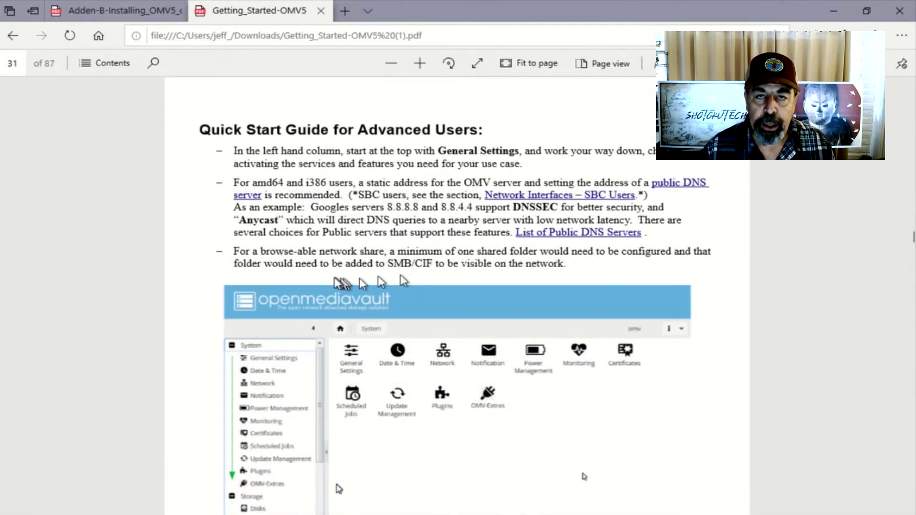
pyautogui.moveTo(329, 263); pyautogui.dragTo(495, 264)
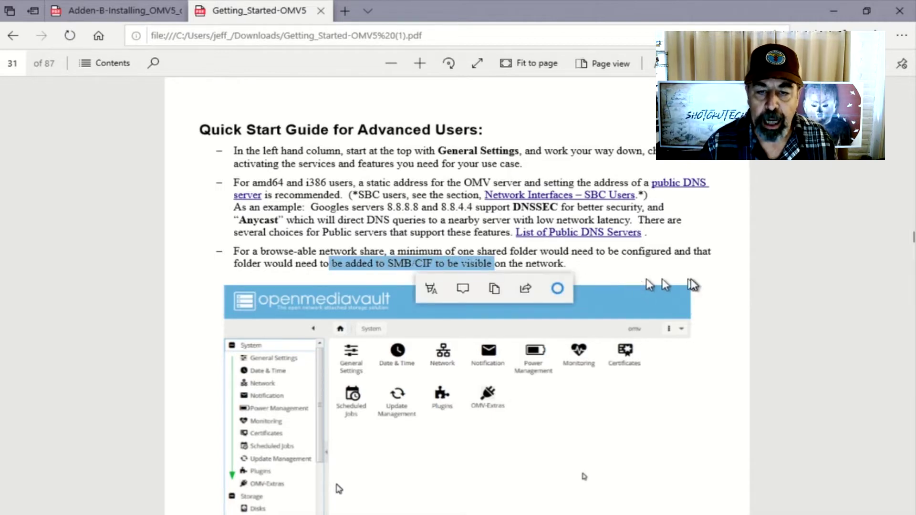
pyautogui.scroll(-3, 722, 284)
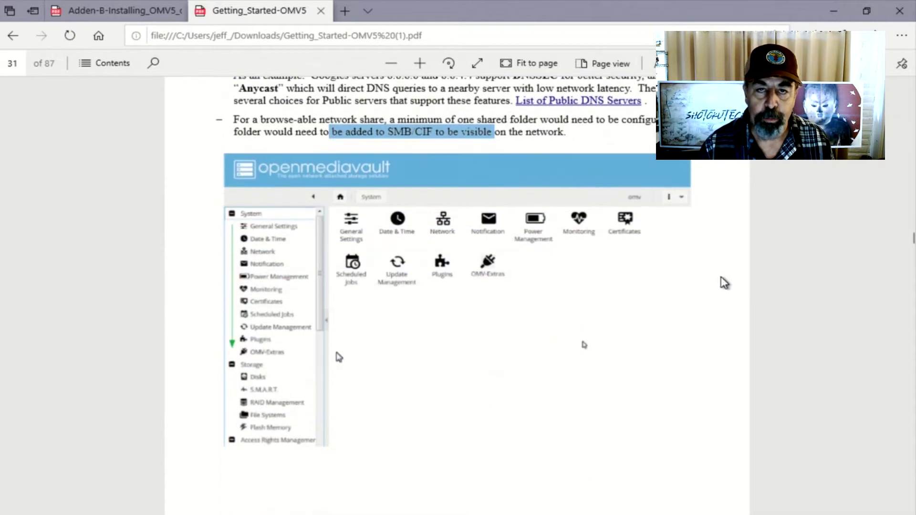
pyautogui.scroll(-10, 724, 283)
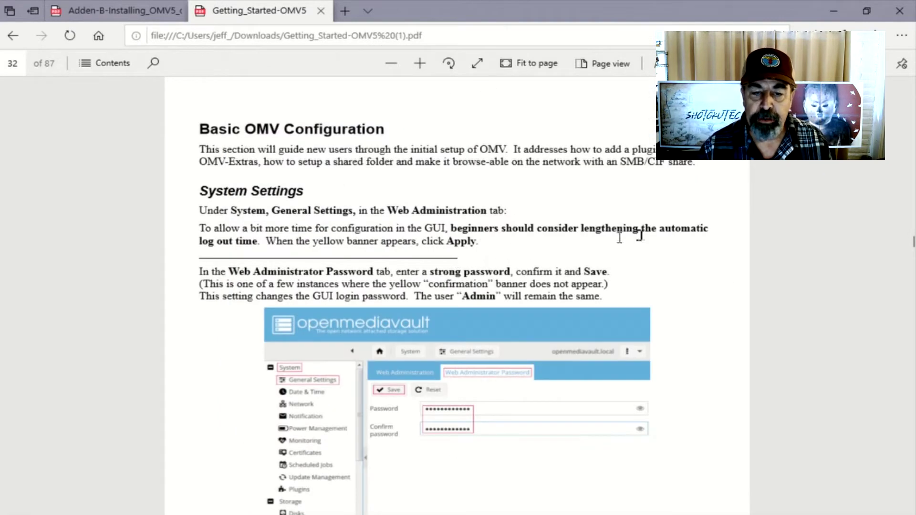
pyautogui.scroll(-9, 645, 235)
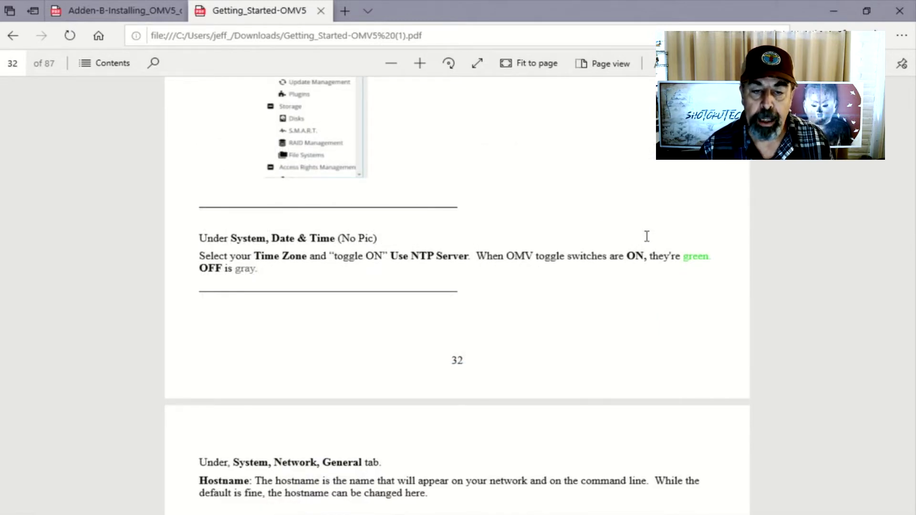
pyautogui.scroll(4, 647, 236)
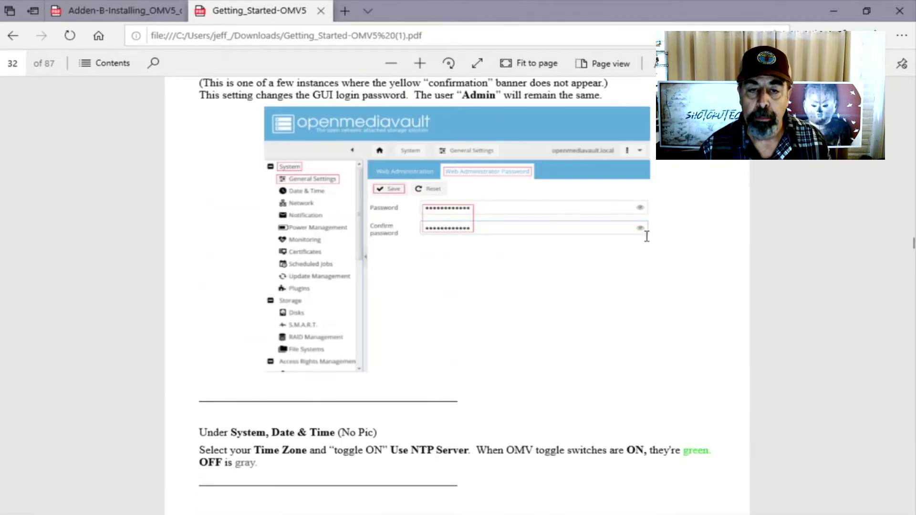
pyautogui.scroll(-12, 647, 236)
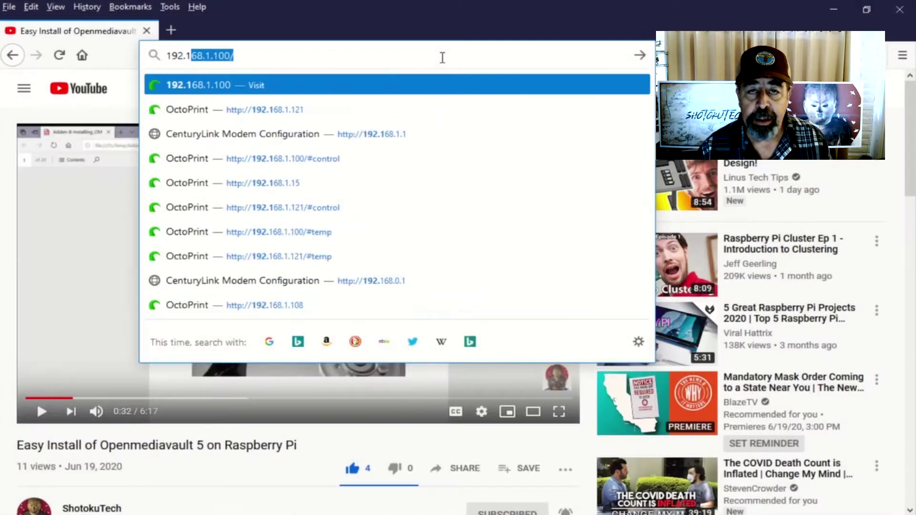
# Log in as admin and open the System General Settings web administration page.
pyautogui.write('68.1.26')
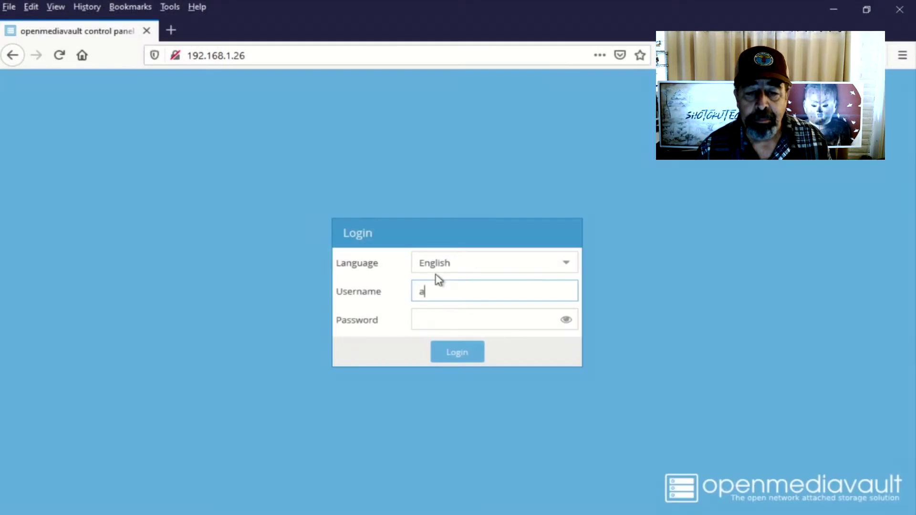
pyautogui.write('admin')
pyautogui.press('Tab')
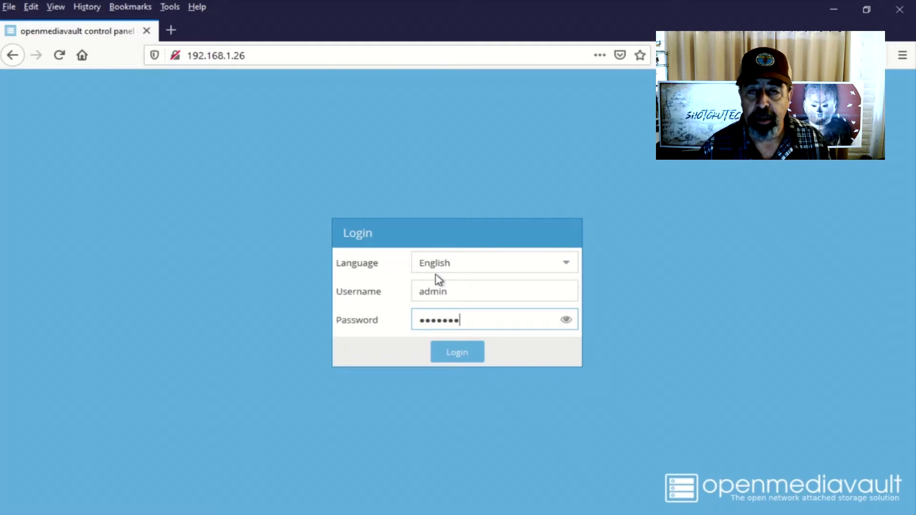
pyautogui.press('Return')
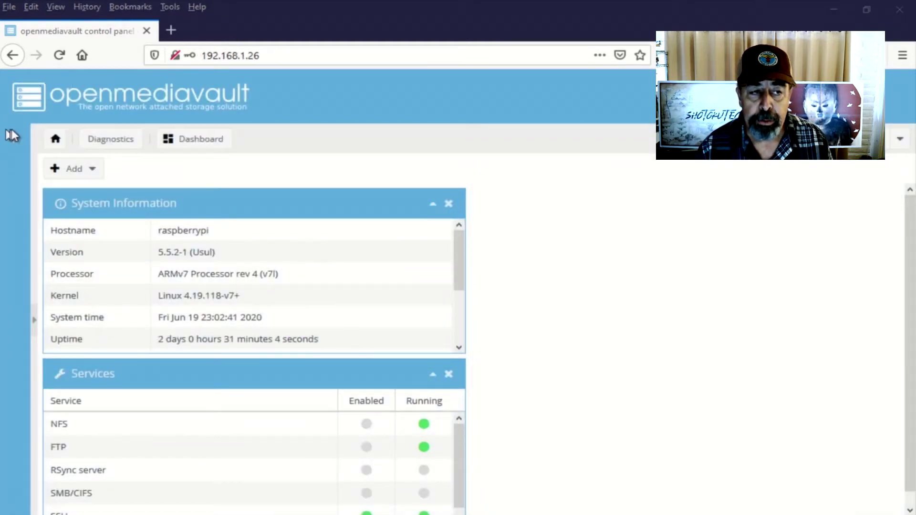
pyautogui.click(54, 142)
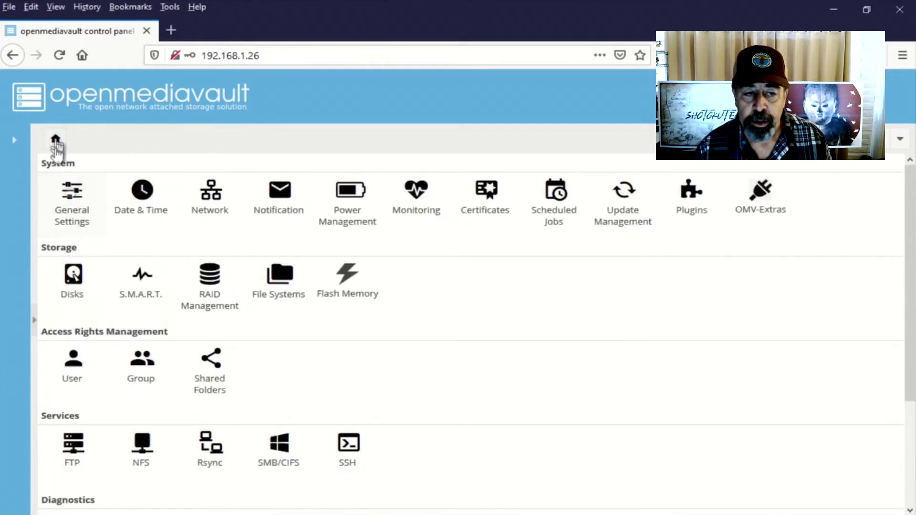
pyautogui.click(74, 203)
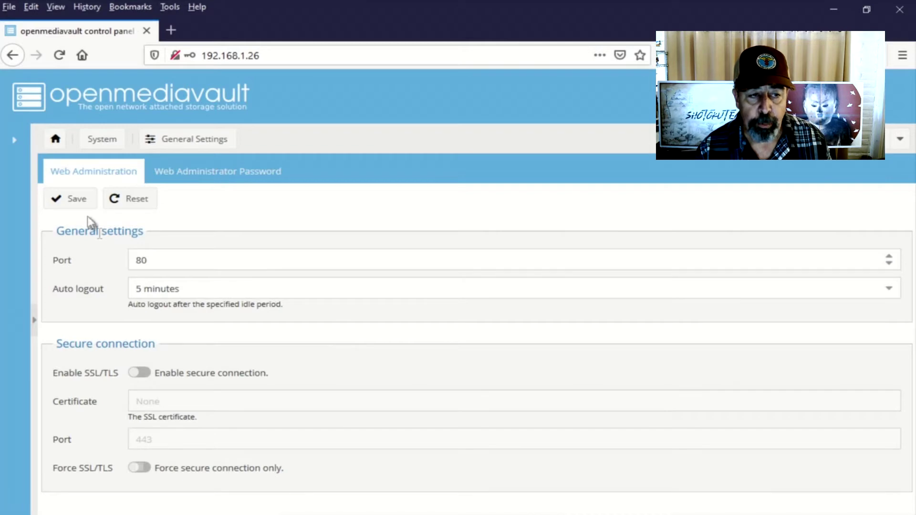
# Change the administrator password, entering the new password twice, and save it.
pyautogui.click(203, 177)
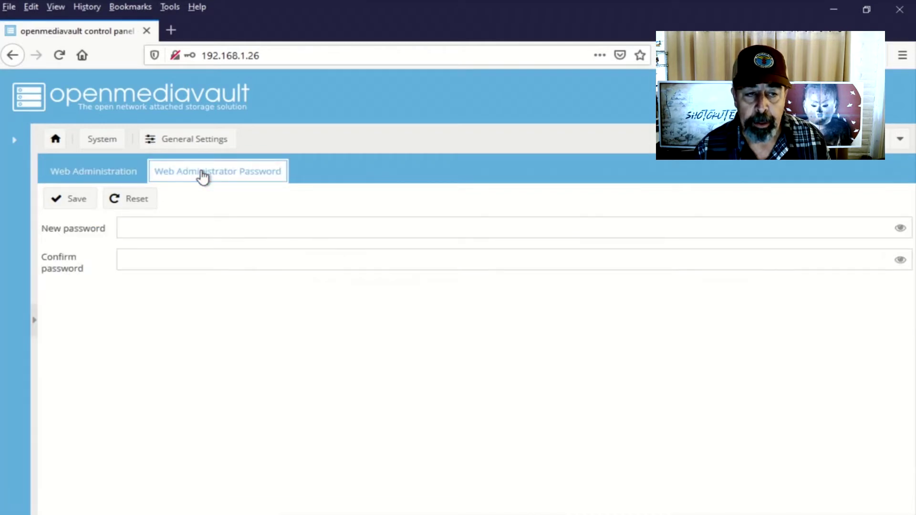
pyautogui.click(176, 228)
pyautogui.write('•••••••••••••')
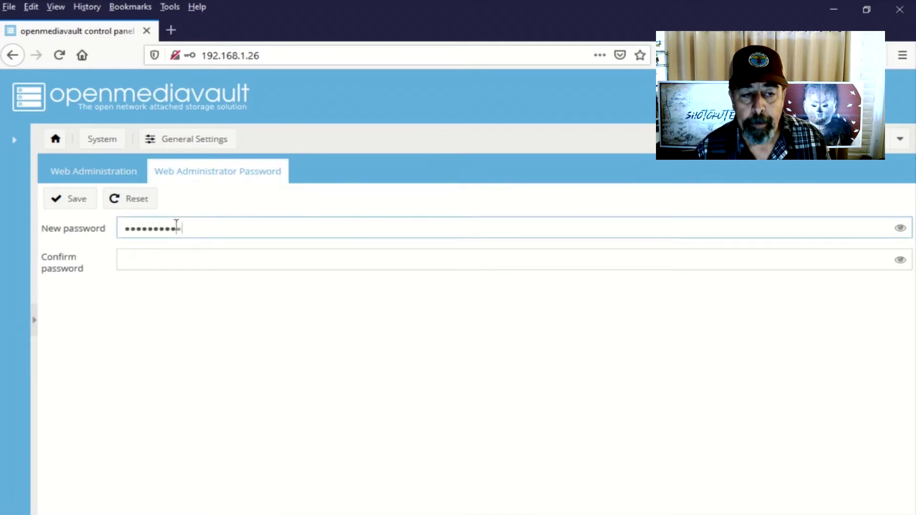
pyautogui.press('Tab')
pyautogui.write('•••••••••••••')
pyautogui.click(70, 201)
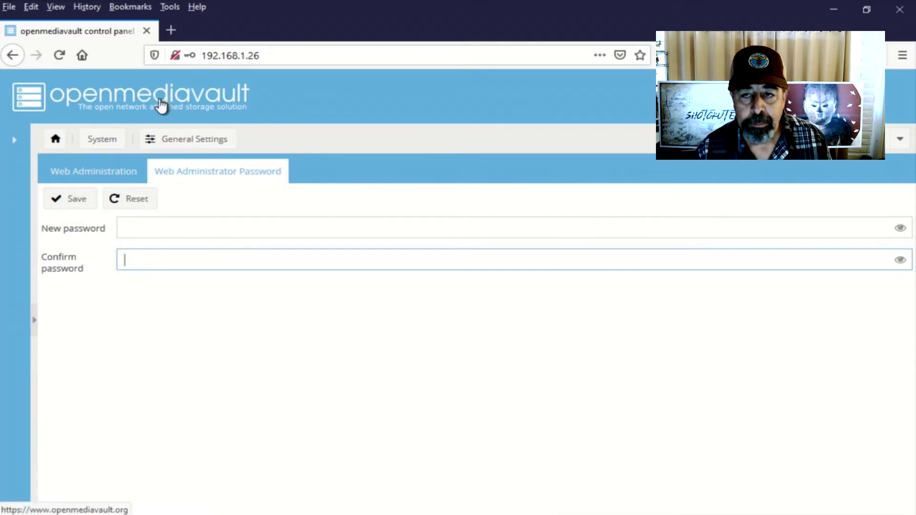
# Log out of the web interface and sign back in as admin.
pyautogui.click(900, 140)
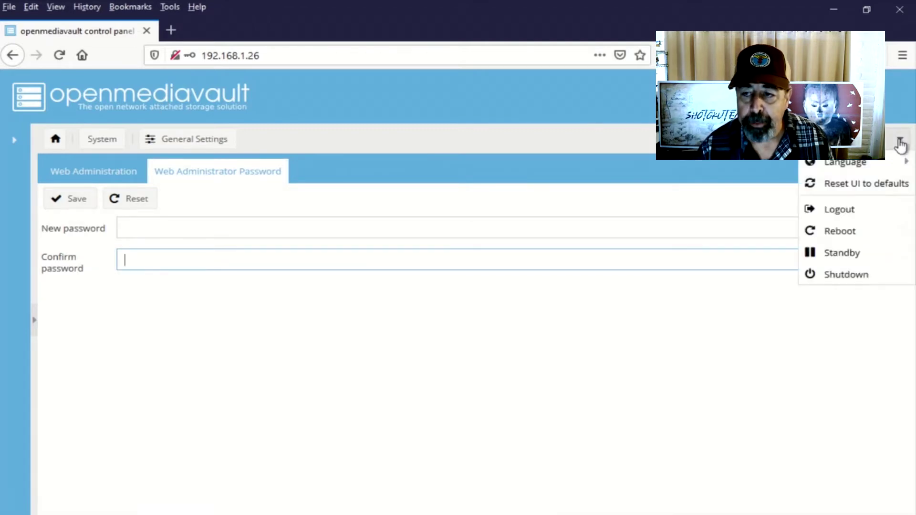
pyautogui.click(844, 210)
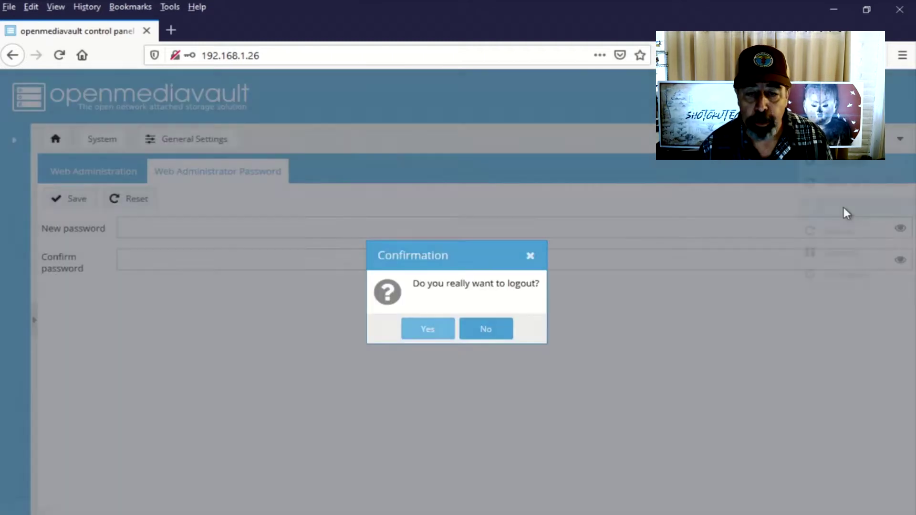
pyautogui.click(441, 329)
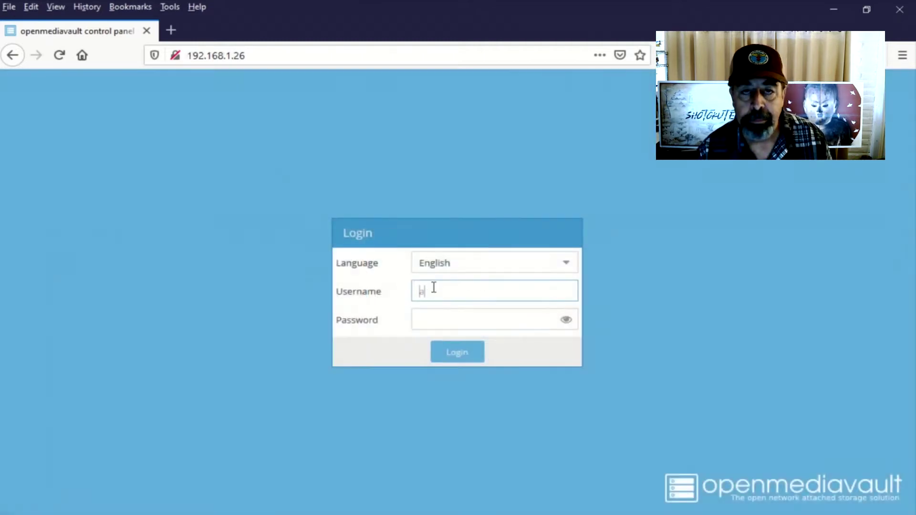
pyautogui.press('Return')
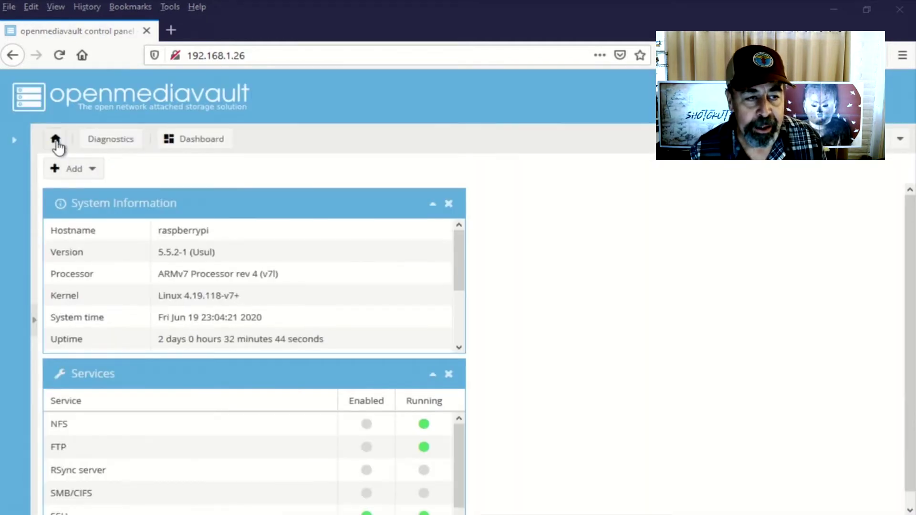
# Open the Date & Time settings and browse the time zone list to the US zones.
pyautogui.click(56, 143)
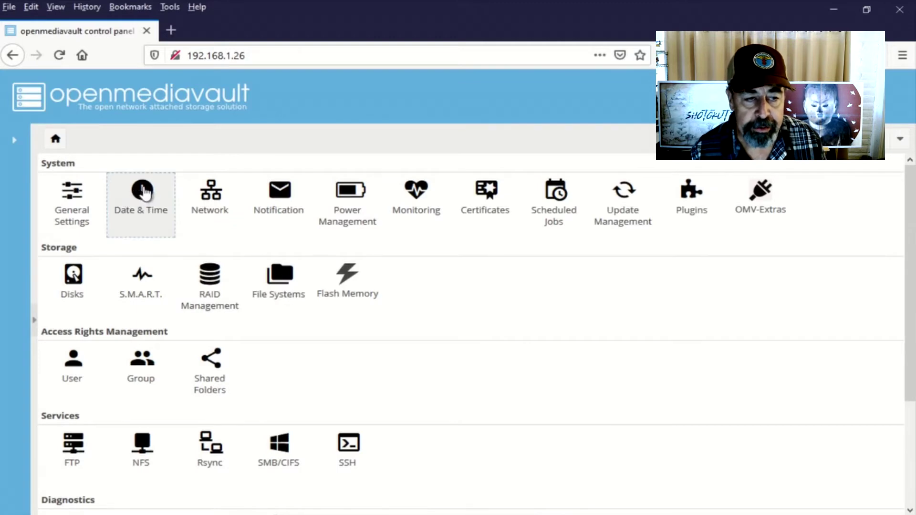
pyautogui.click(144, 192)
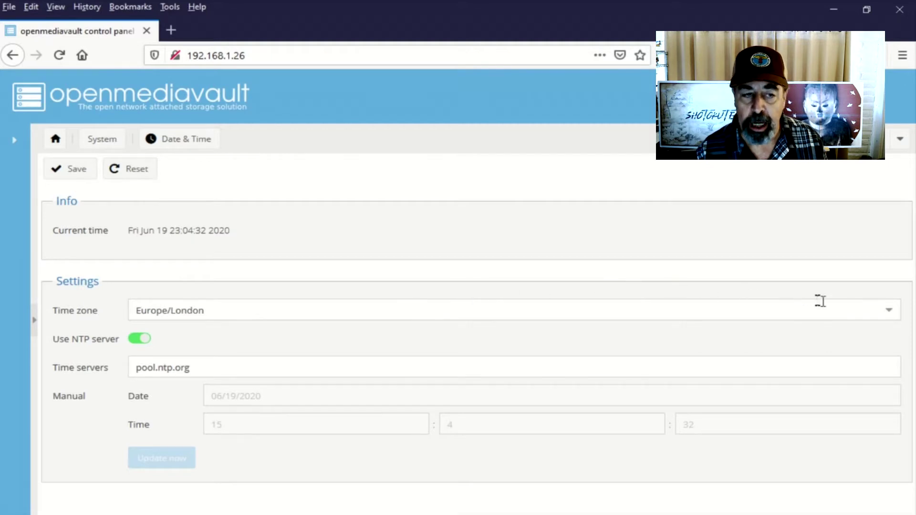
pyautogui.click(886, 311)
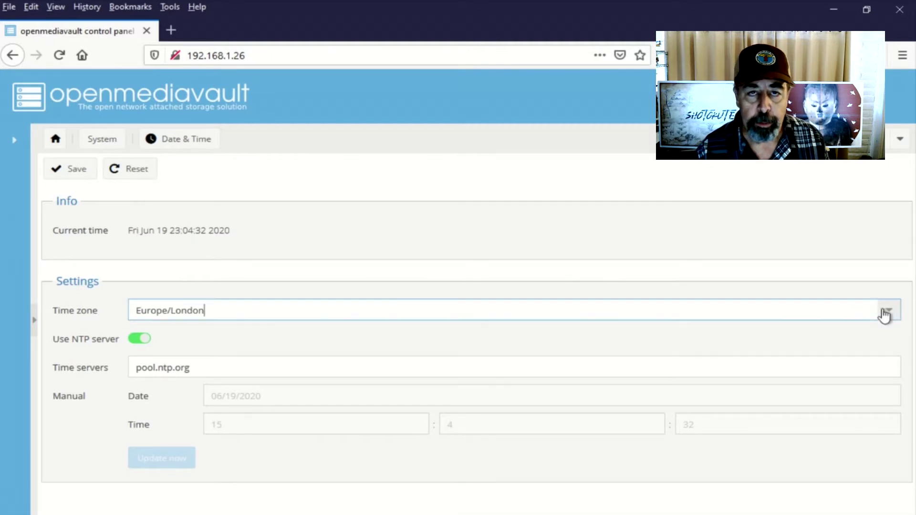
pyautogui.scroll(10, 507, 184)
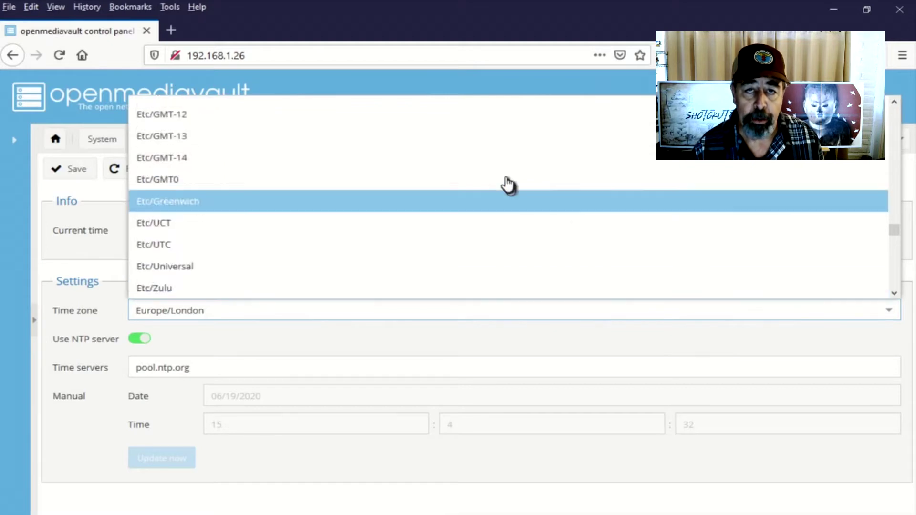
pyautogui.scroll(20, 507, 185)
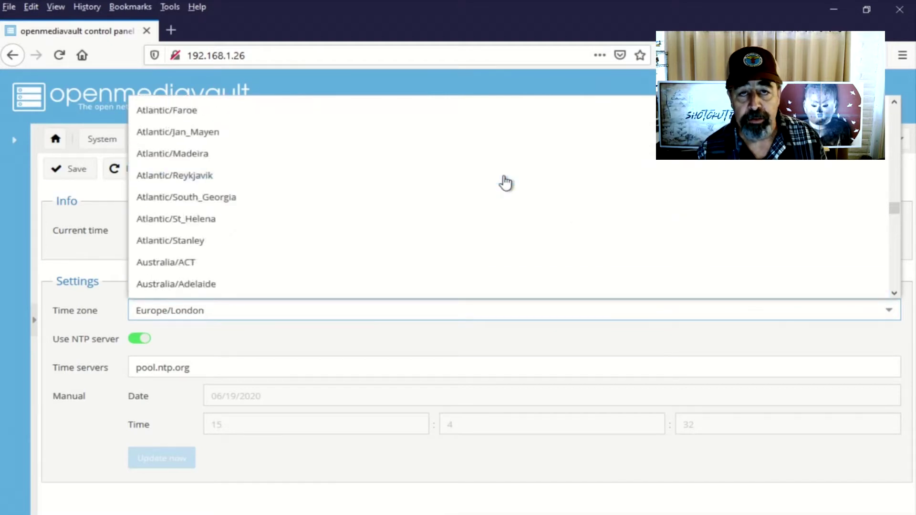
pyautogui.scroll(20, 506, 183)
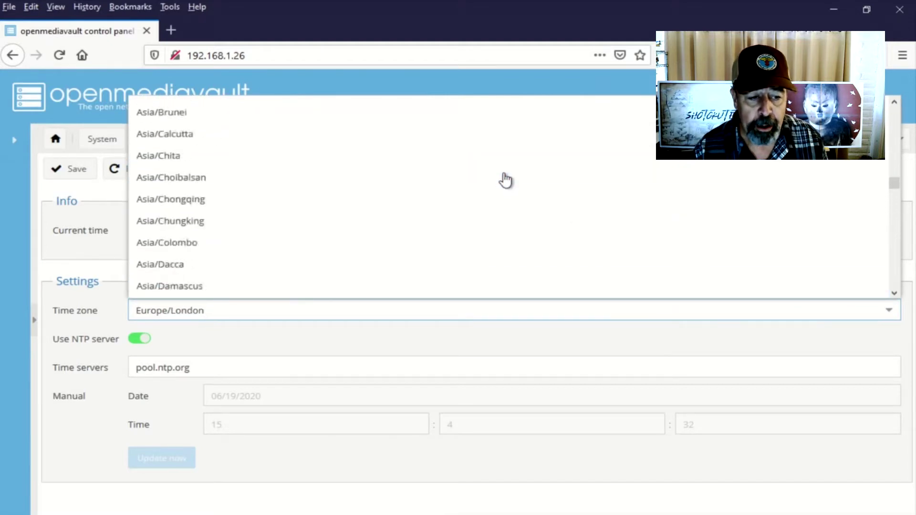
pyautogui.scroll(2, 496, 158)
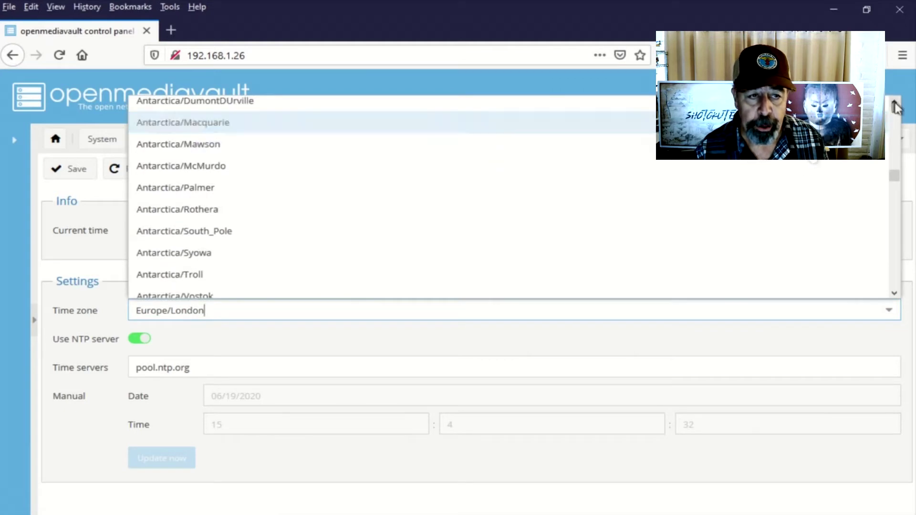
pyautogui.scroll(-20, 897, 255)
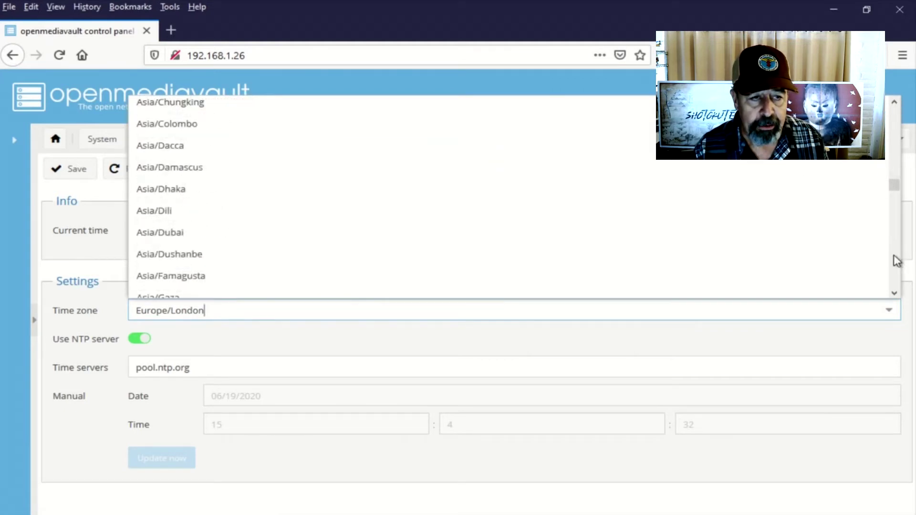
pyautogui.scroll(-20, 897, 260)
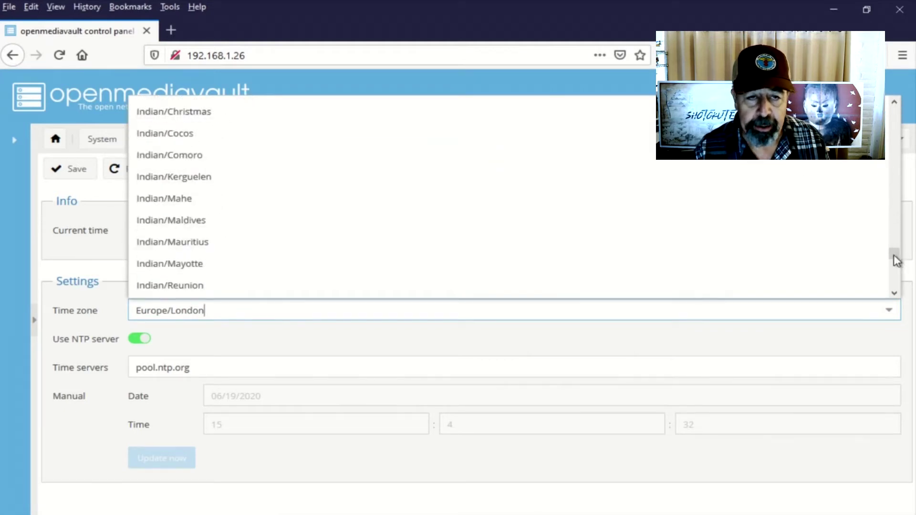
pyautogui.scroll(-20, 896, 260)
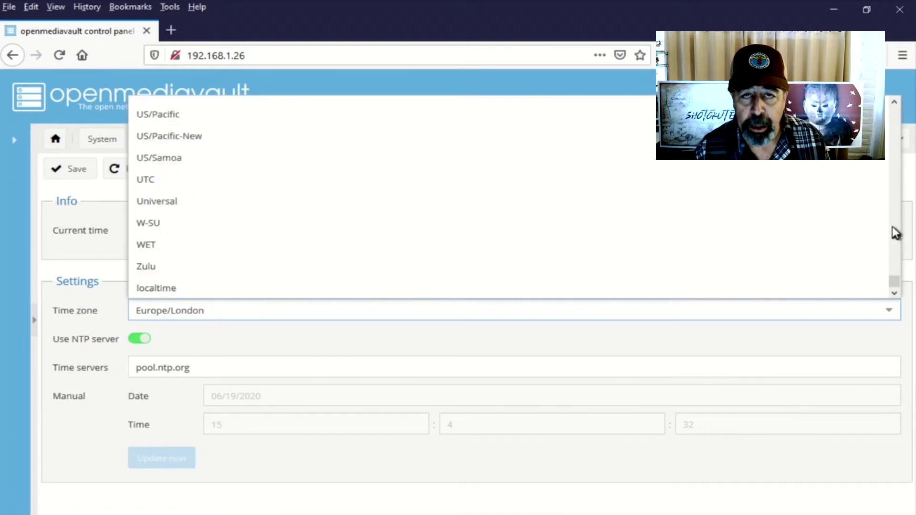
pyautogui.scroll(3, 333, 132)
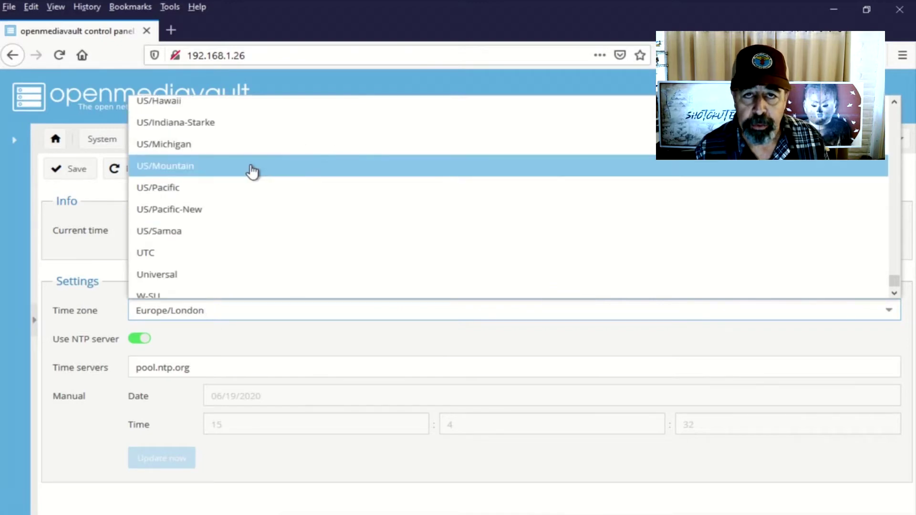
# Choose the US/Pacific time zone and apply the configuration change.
pyautogui.click(251, 167)
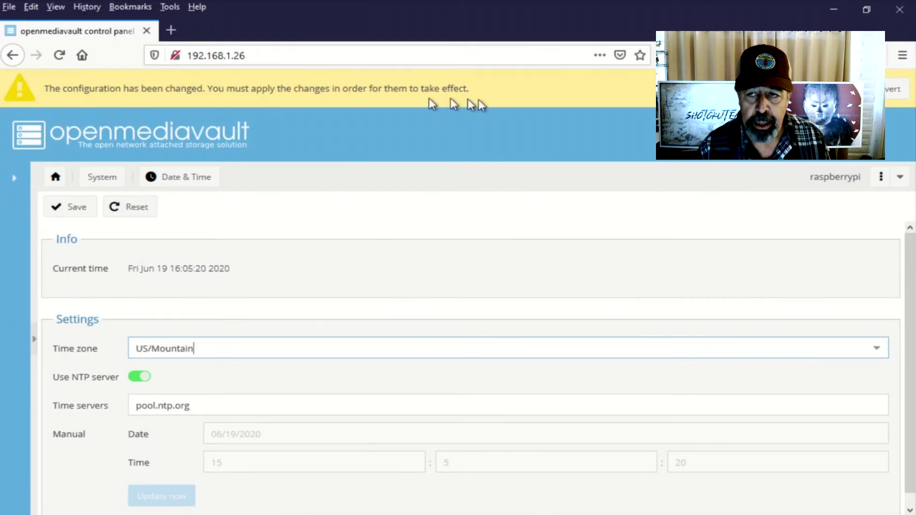
pyautogui.click(856, 89)
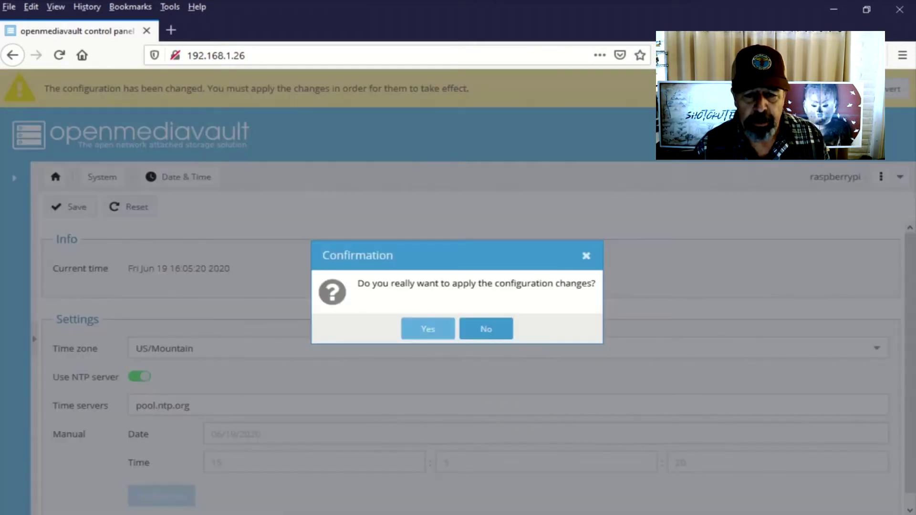
pyautogui.click(429, 328)
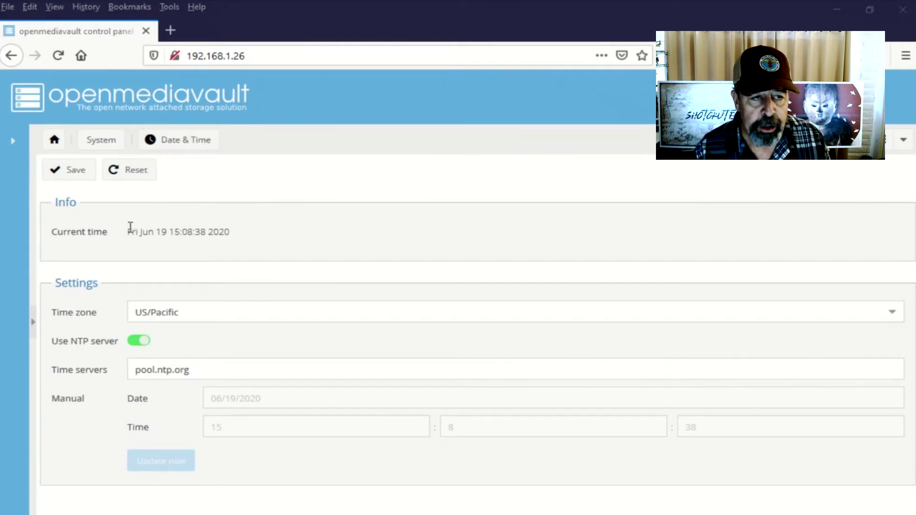
# Edit the ethernet interface from System > Network > Interfaces and expand the IPv4 method choices.
pyautogui.click(96, 143)
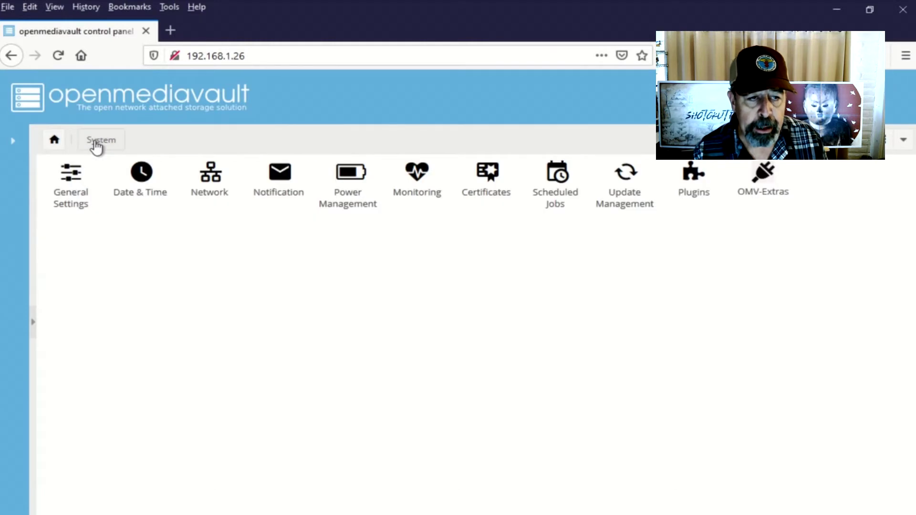
pyautogui.click(208, 182)
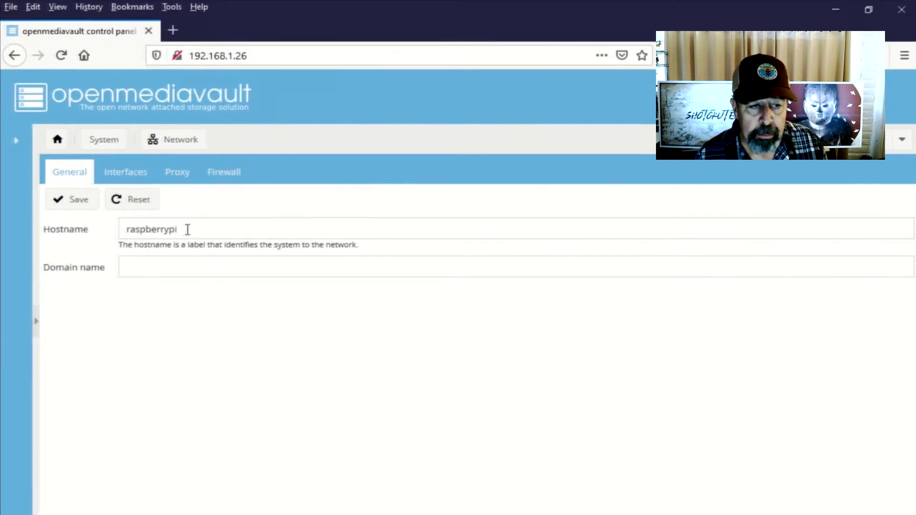
pyautogui.click(134, 176)
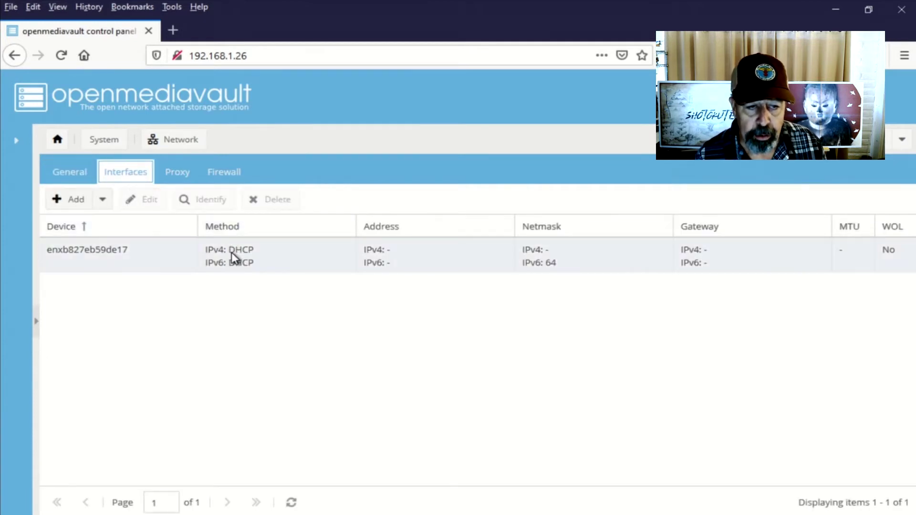
pyautogui.click(125, 253)
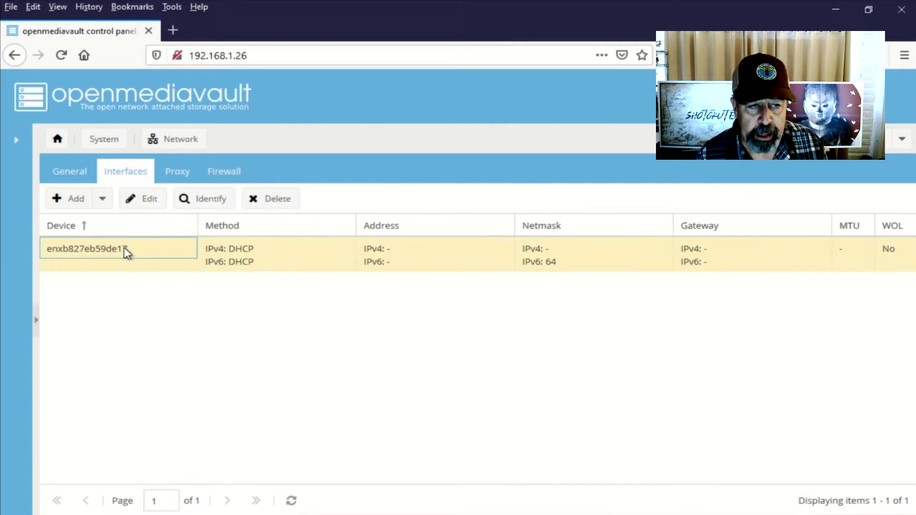
pyautogui.click(143, 206)
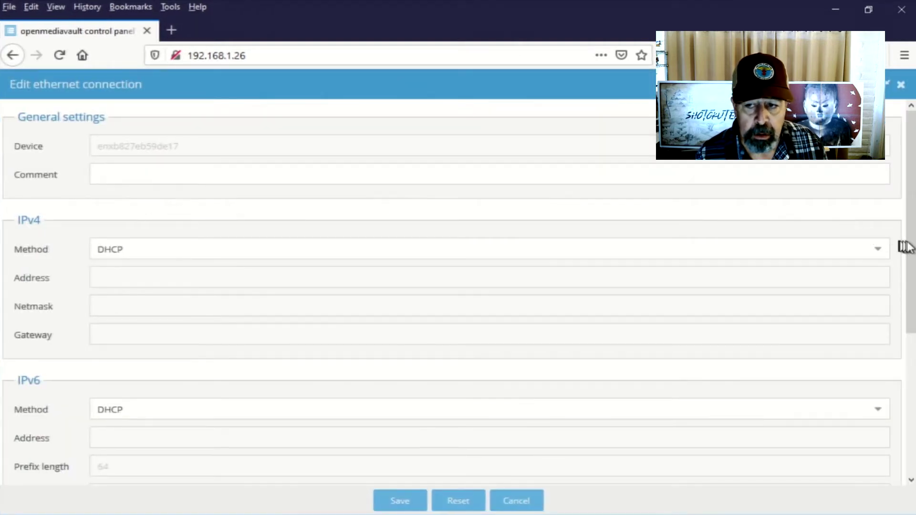
pyautogui.click(879, 250)
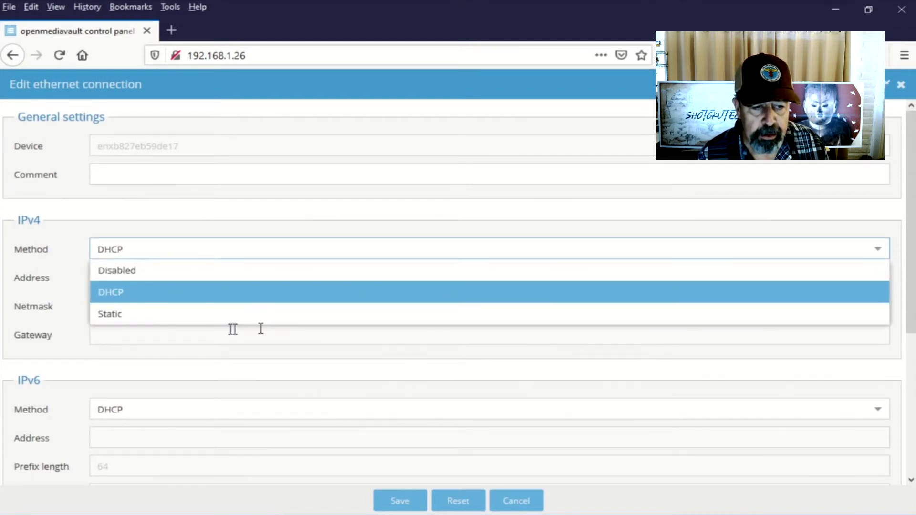
# Set IPv4 to Static with address 192.168.1.226 and netmask 255.255.255.0.
pyautogui.click(165, 321)
pyautogui.click(139, 281)
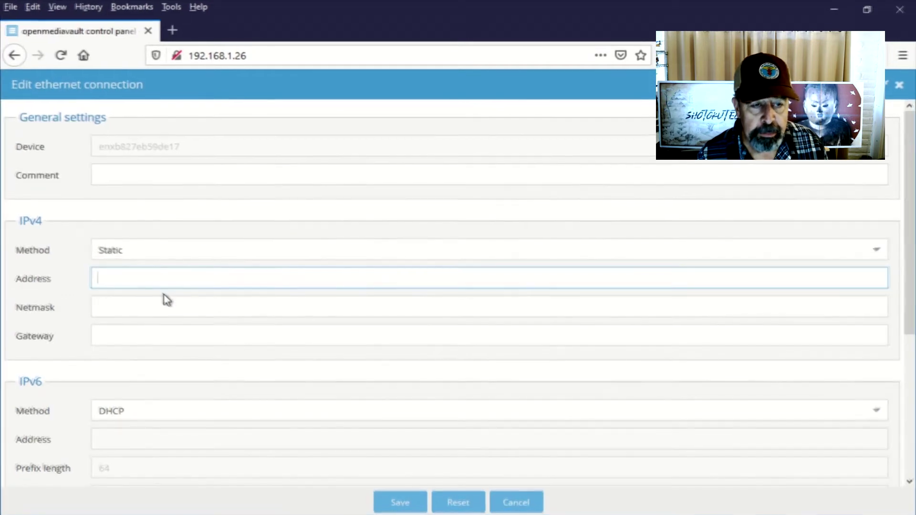
pyautogui.write('192.')
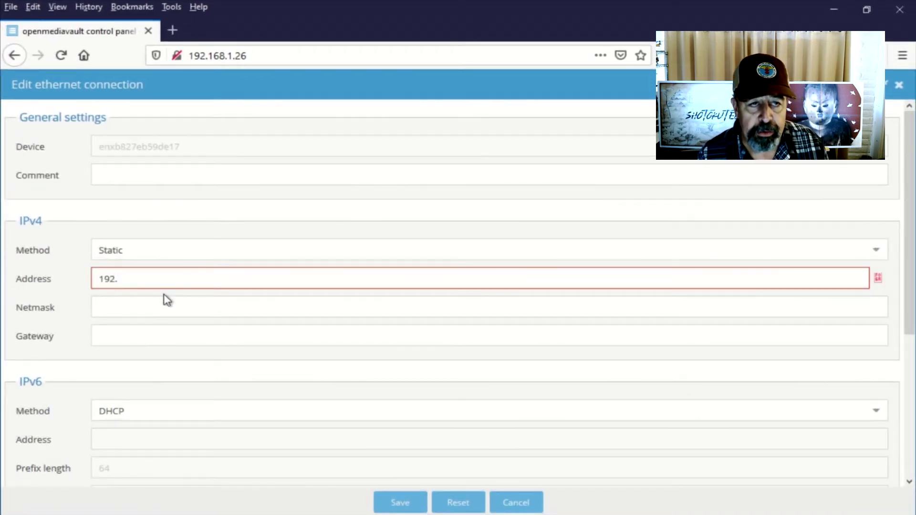
pyautogui.write('168.1.26')
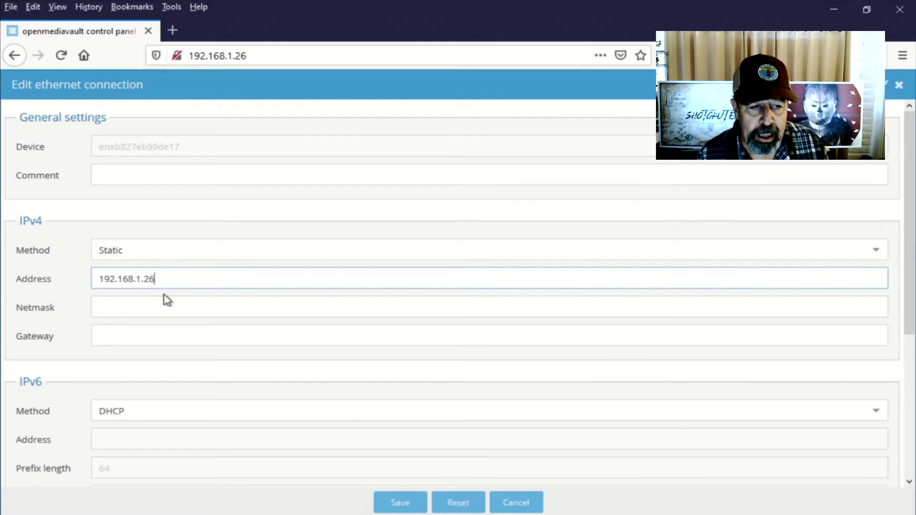
pyautogui.click(165, 297)
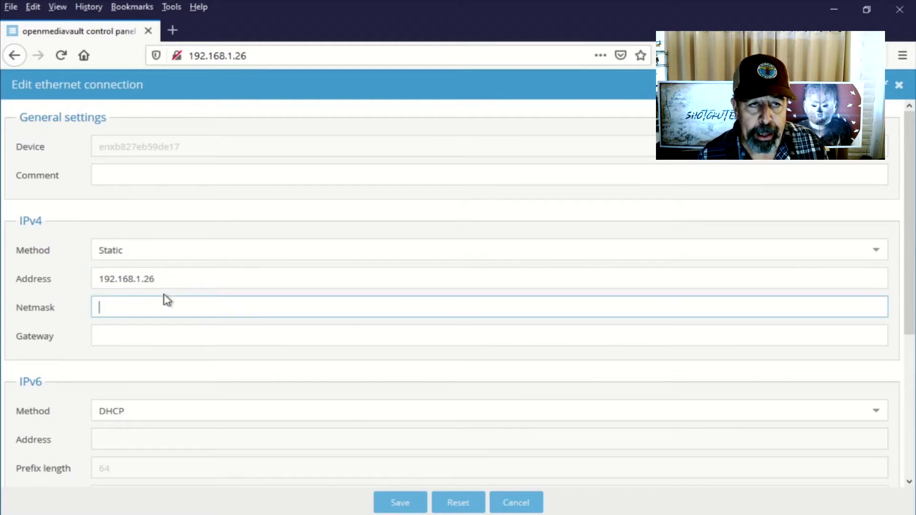
pyautogui.click(171, 281)
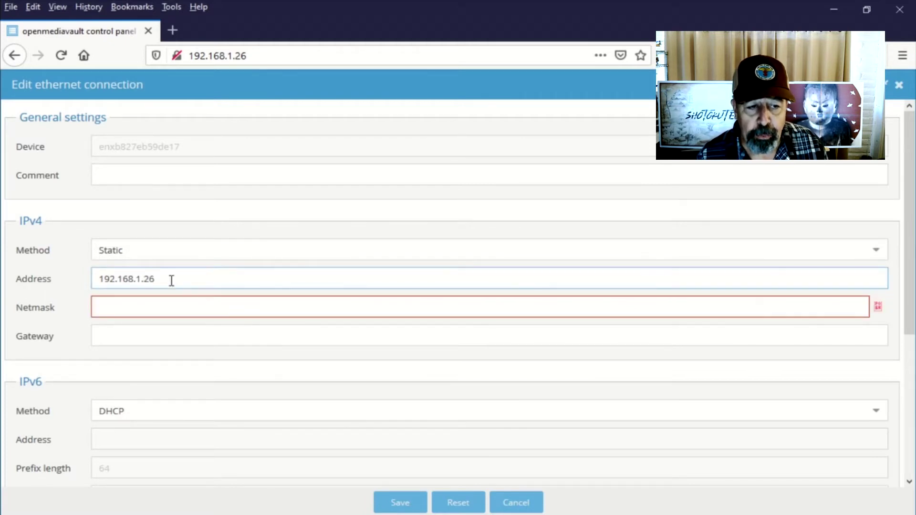
pyautogui.press('BackSpace')
pyautogui.write('26')
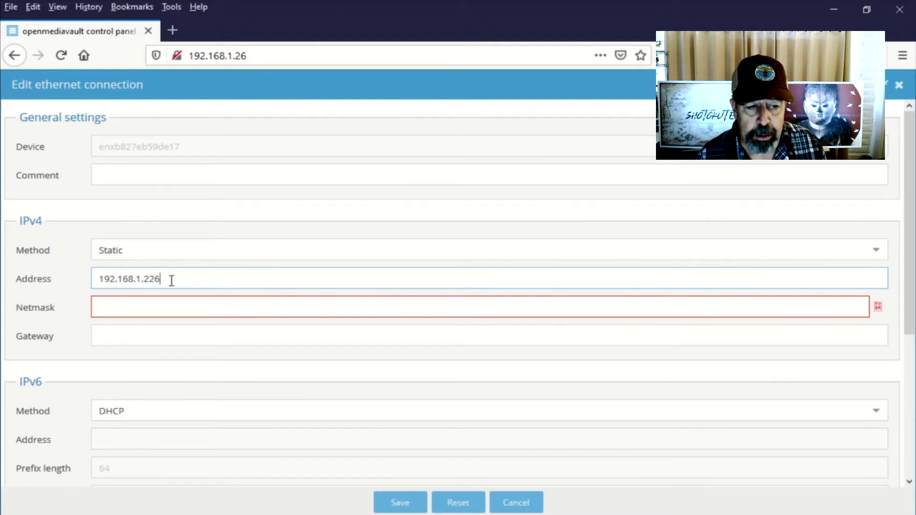
pyautogui.press('Tab')
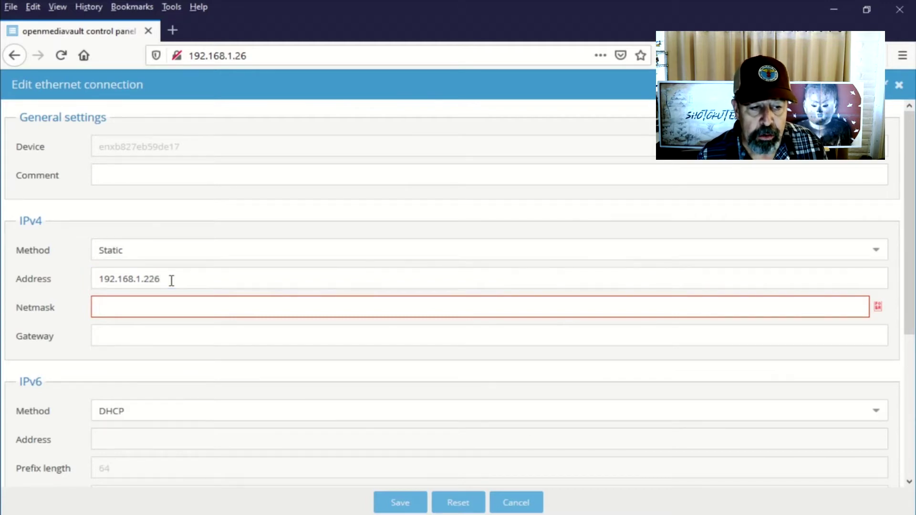
pyautogui.write('2')
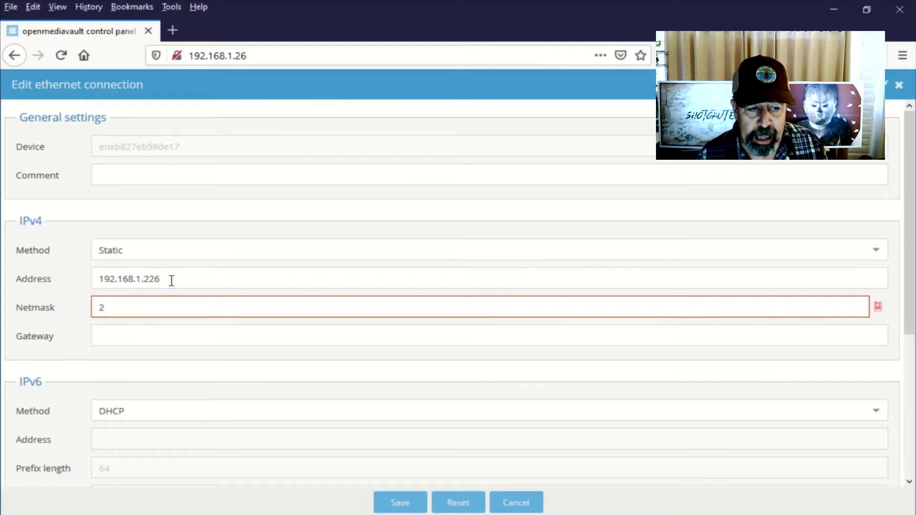
pyautogui.write('55.255.255.0')
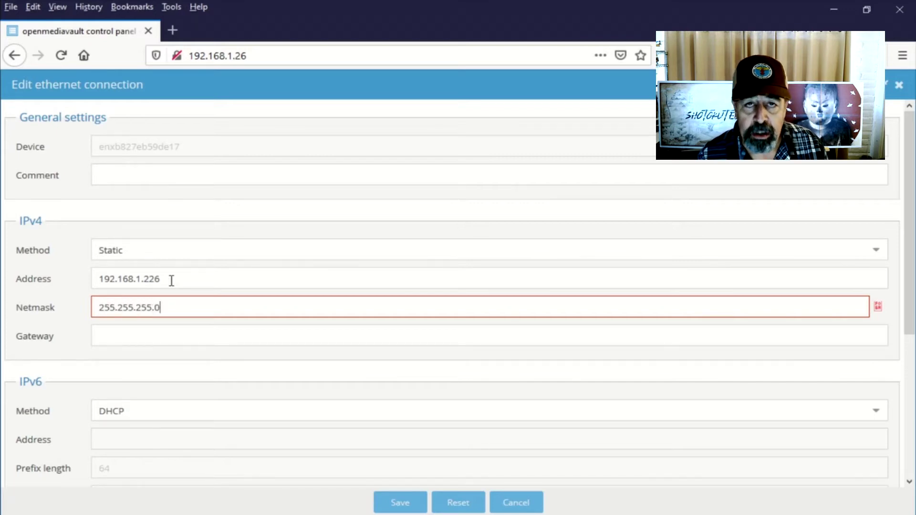
# Set gateway and DNS server to 192.168.1.1 and save the ethernet settings.
pyautogui.press('Tab')
pyautogui.write('16')
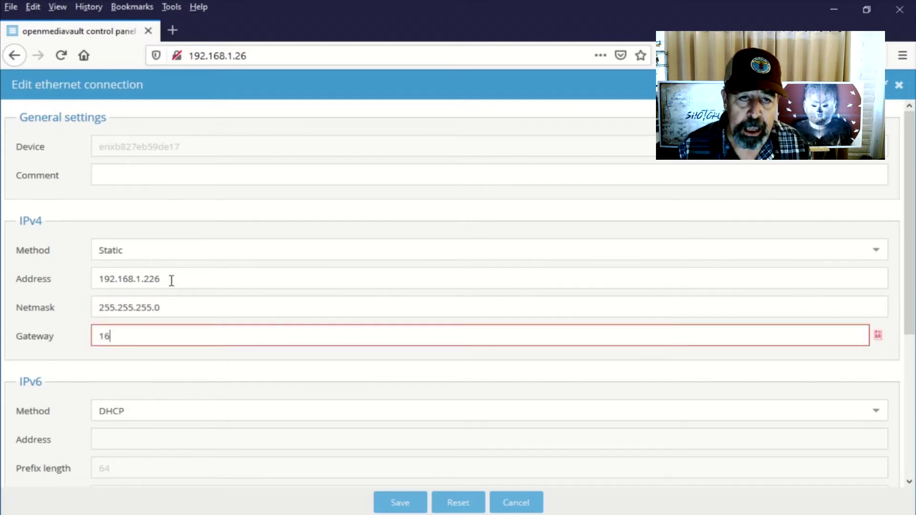
pyautogui.press('BackSpace')
pyautogui.write('92')
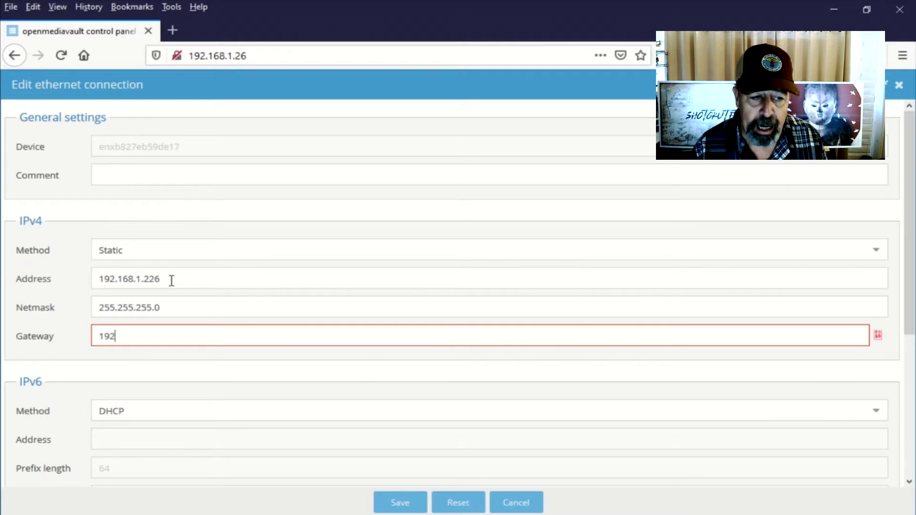
pyautogui.write('.168.1.1')
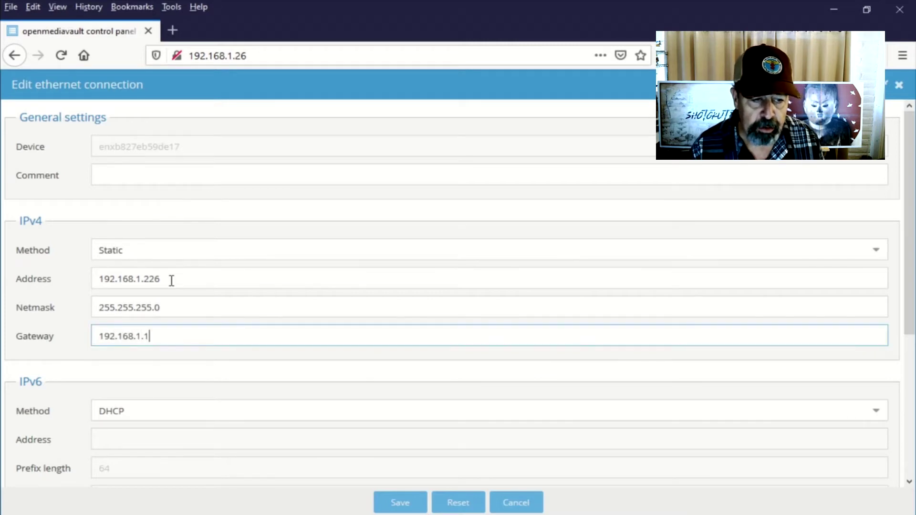
pyautogui.press('Tab')
pyautogui.scroll(-3, 237, 286)
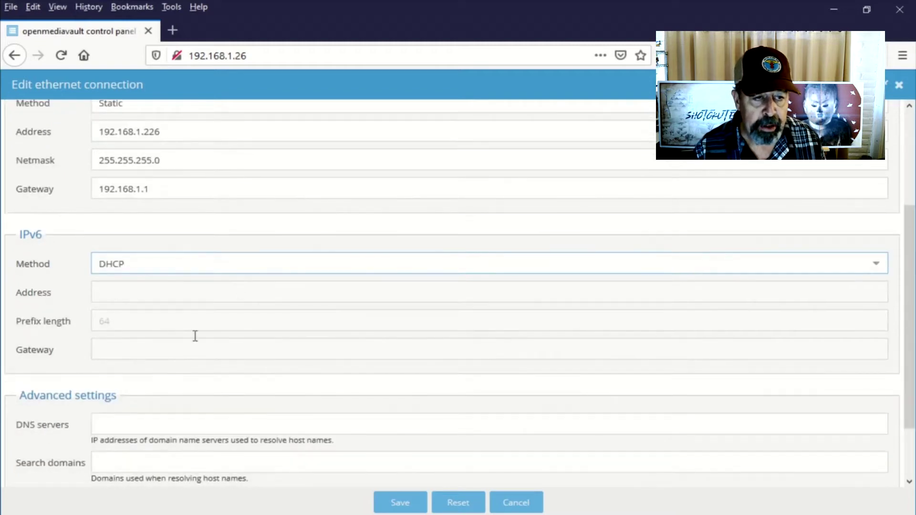
pyautogui.click(128, 427)
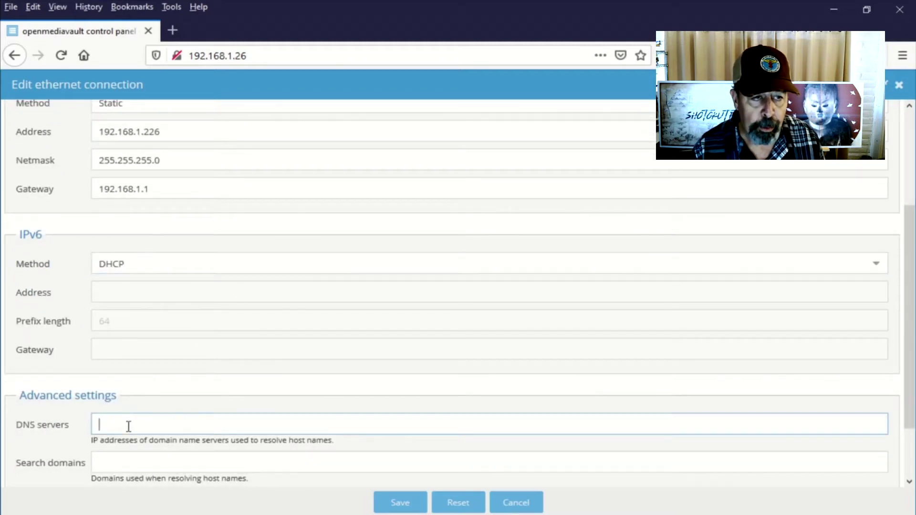
pyautogui.write('192.')
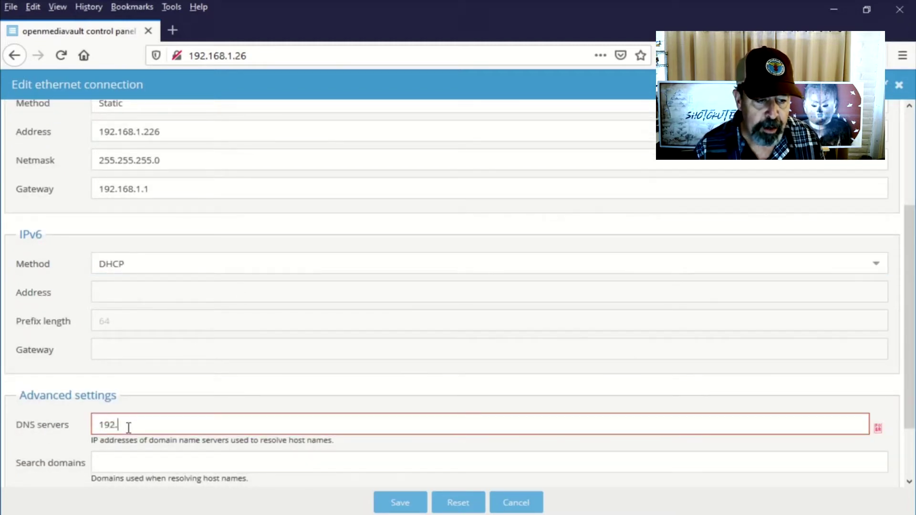
pyautogui.write('168.1.1')
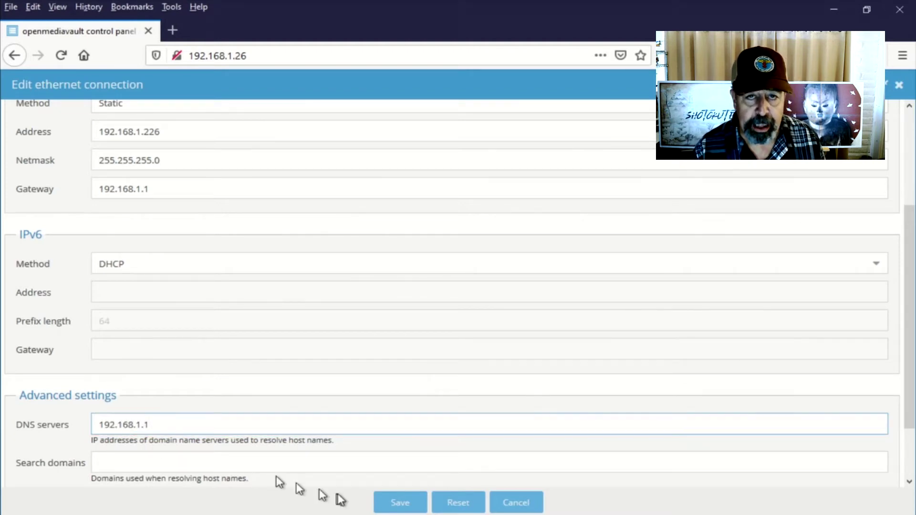
pyautogui.click(399, 504)
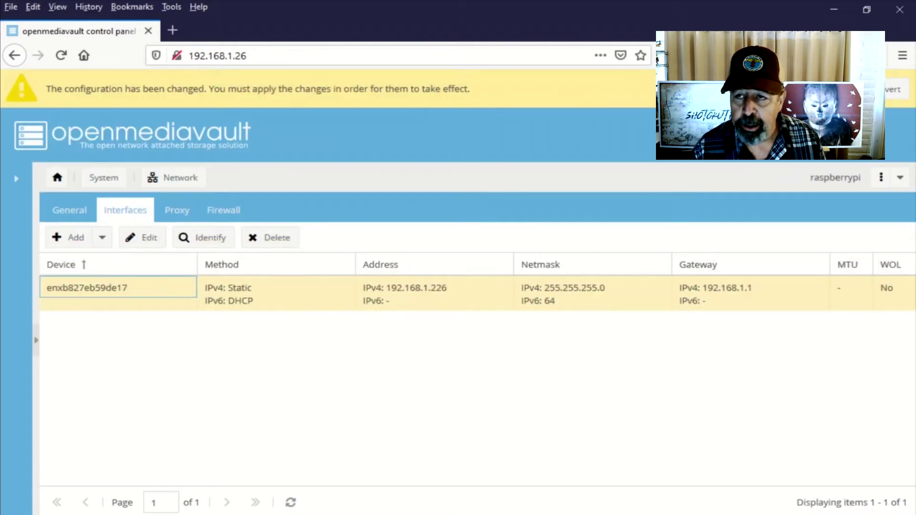
# Apply the pending network changes and dismiss the resulting error message.
pyautogui.click(859, 89)
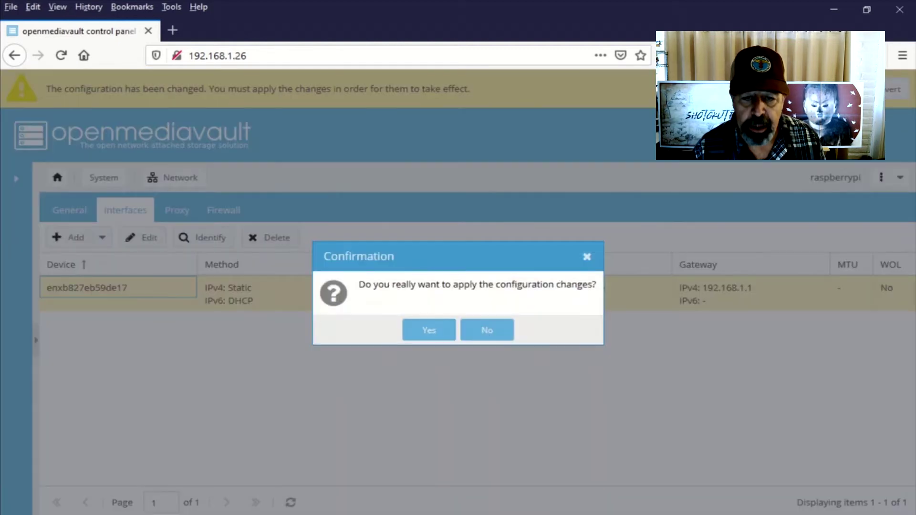
pyautogui.click(436, 330)
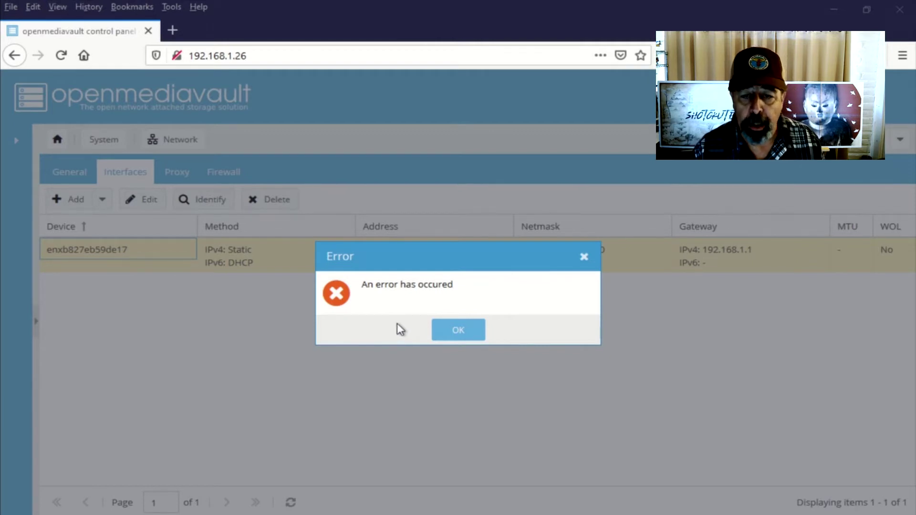
pyautogui.click(446, 330)
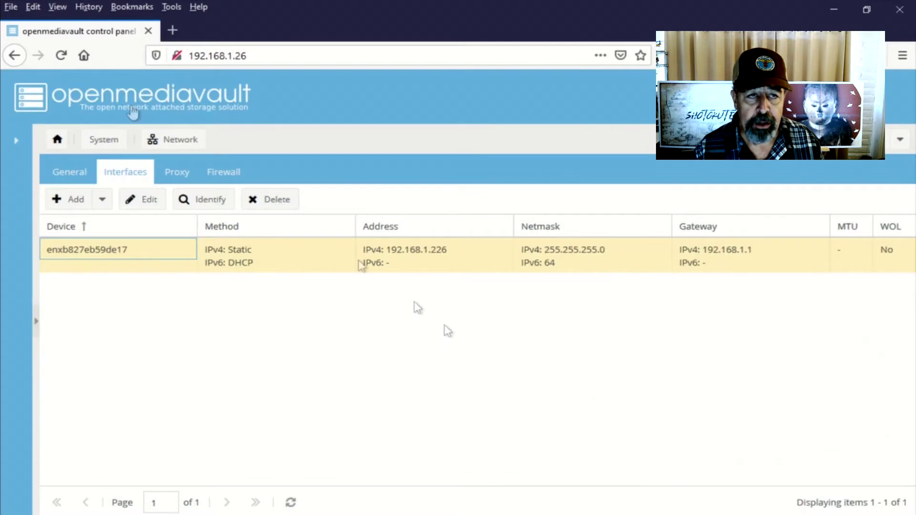
# Point the browser at the NAS's new address 192.168.1.226.
pyautogui.click(244, 56)
pyautogui.click(243, 56)
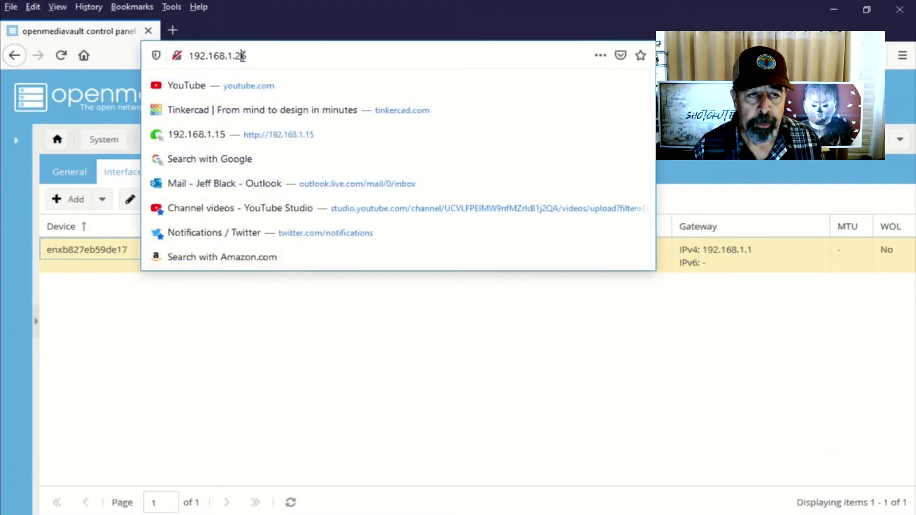
pyautogui.write('2')
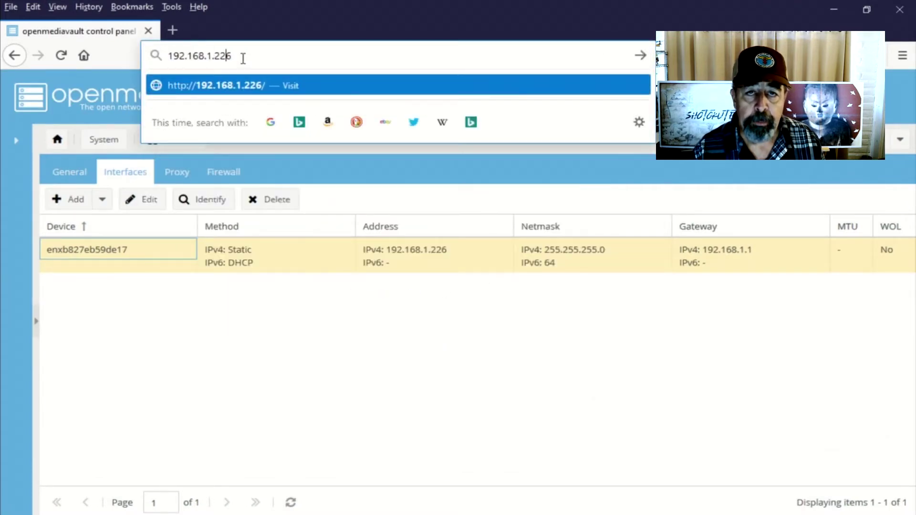
pyautogui.press('Return')
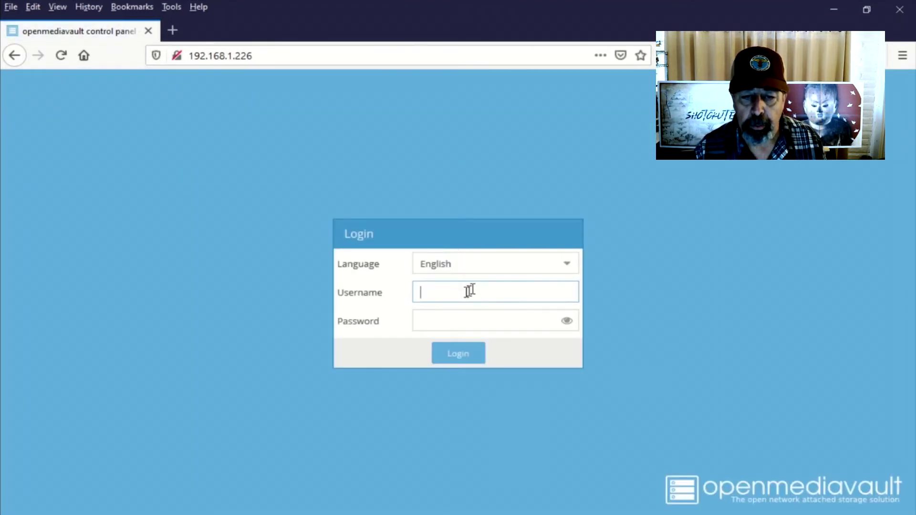
# Log in as admin with the account password to reach the Dashboard.
pyautogui.write('admin')
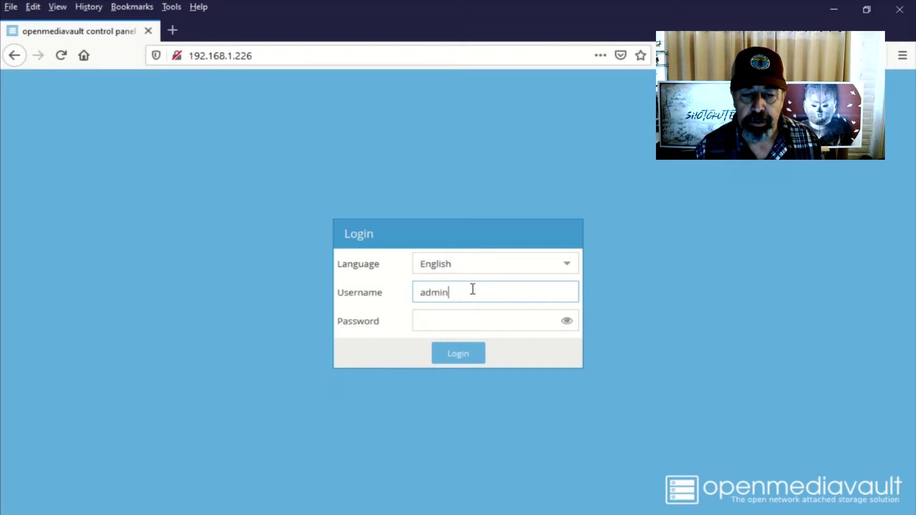
pyautogui.press('Tab')
pyautogui.write('****')
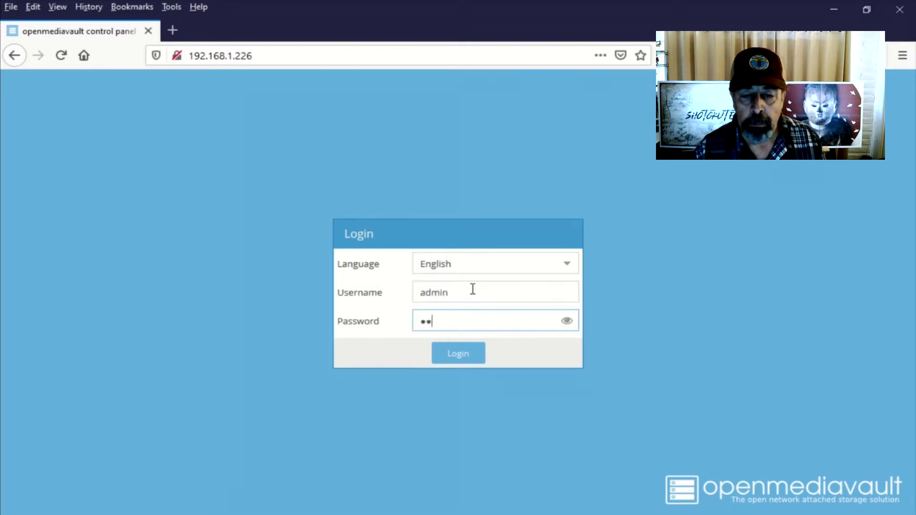
pyautogui.write('*****')
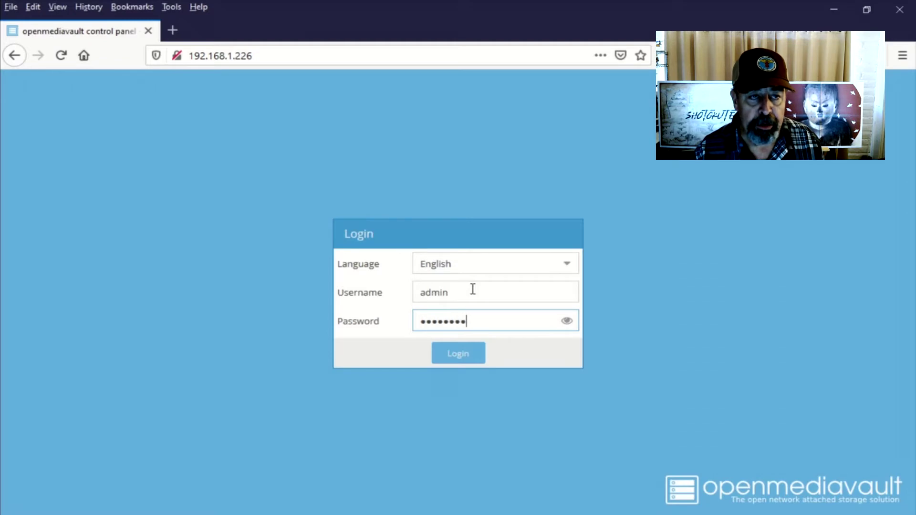
pyautogui.write('****')
pyautogui.press('Return')
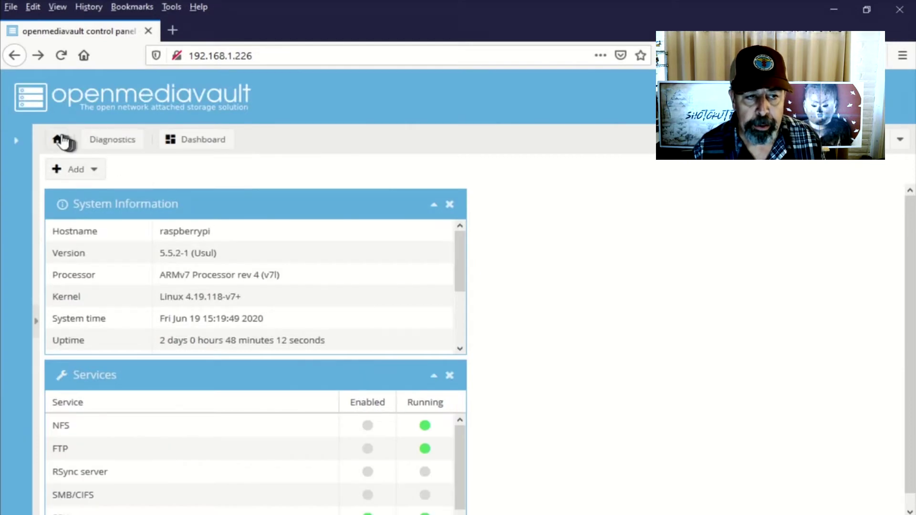
# Open Storage > Disks and select the 3.64 TiB WD drive at /dev/sda.
pyautogui.click(57, 141)
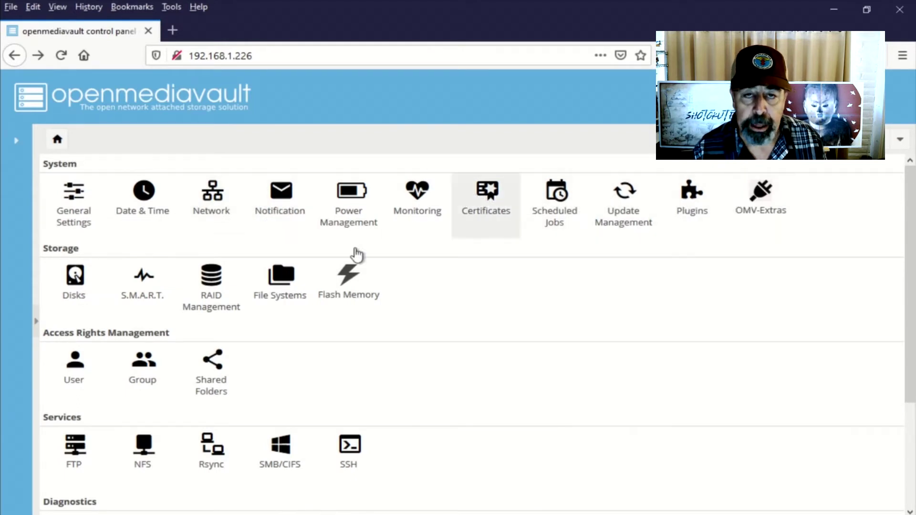
pyautogui.click(75, 277)
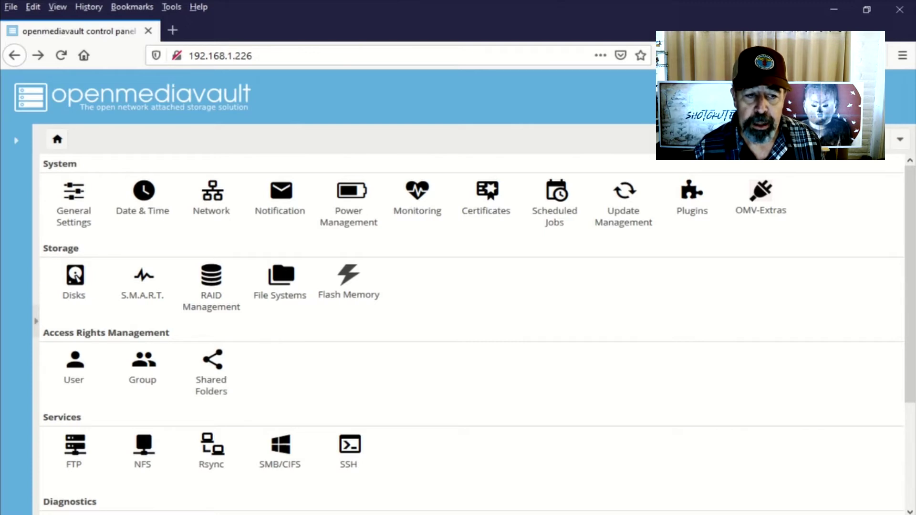
pyautogui.click(77, 279)
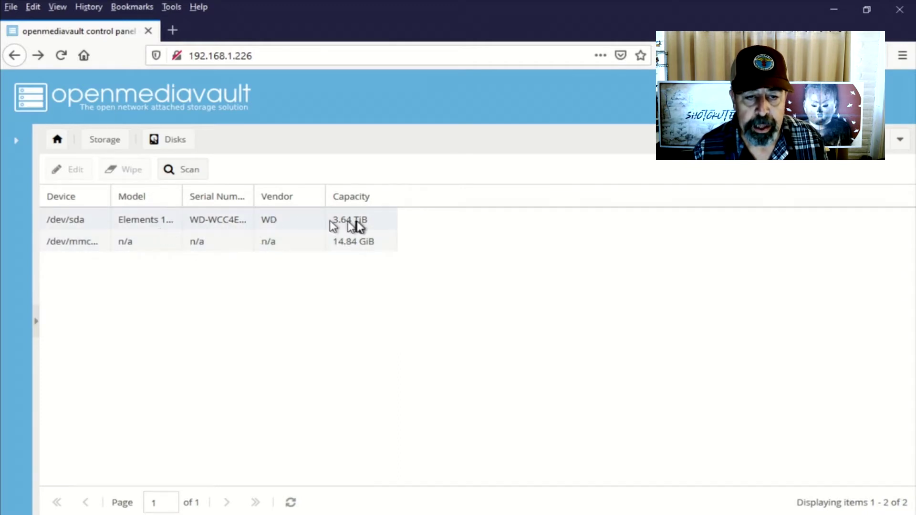
pyautogui.click(77, 223)
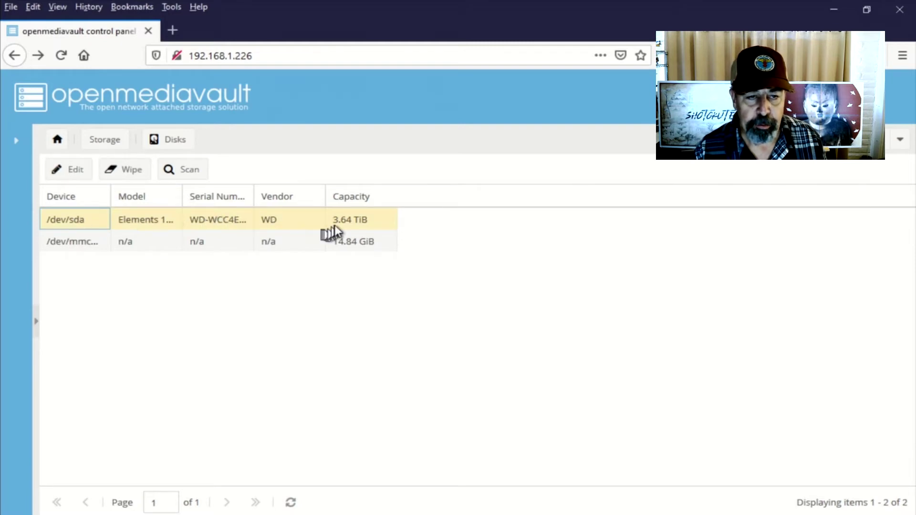
# Quick-wipe the 3.64 TiB /dev/sda drive and return to the Storage overview.
pyautogui.click(131, 171)
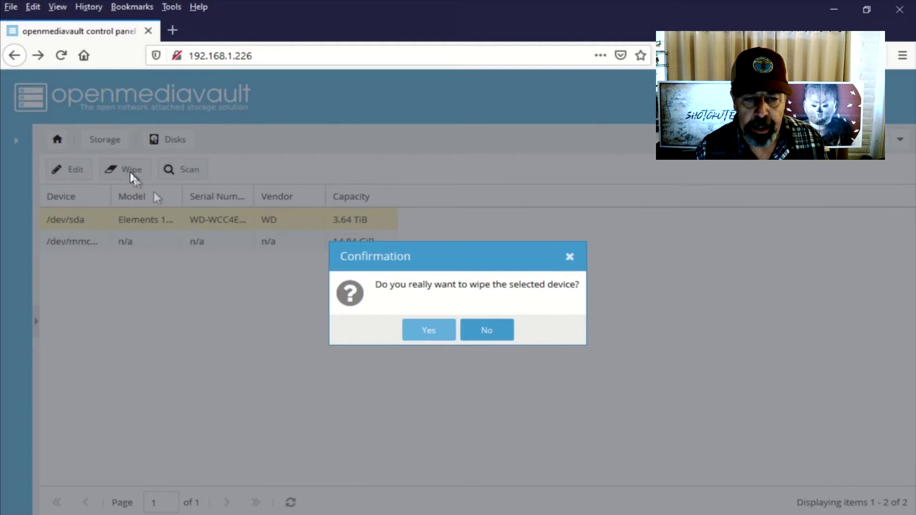
pyautogui.click(423, 333)
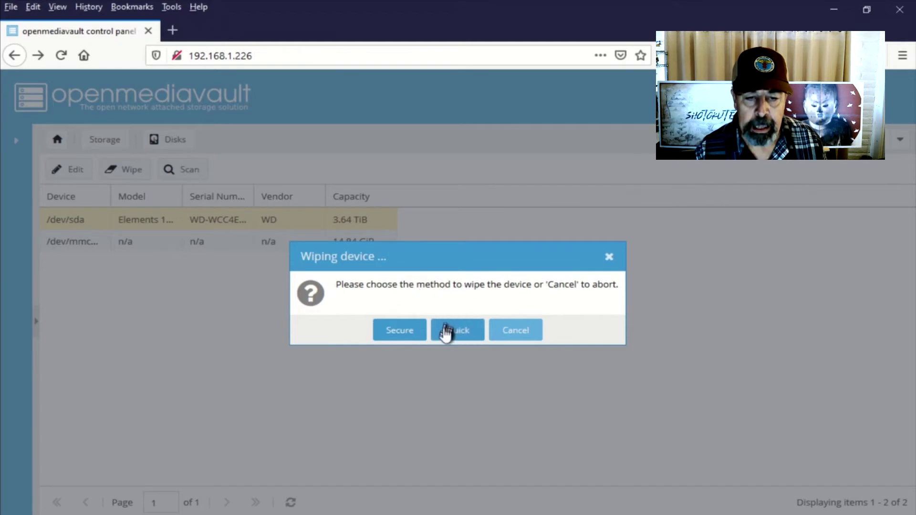
pyautogui.click(446, 332)
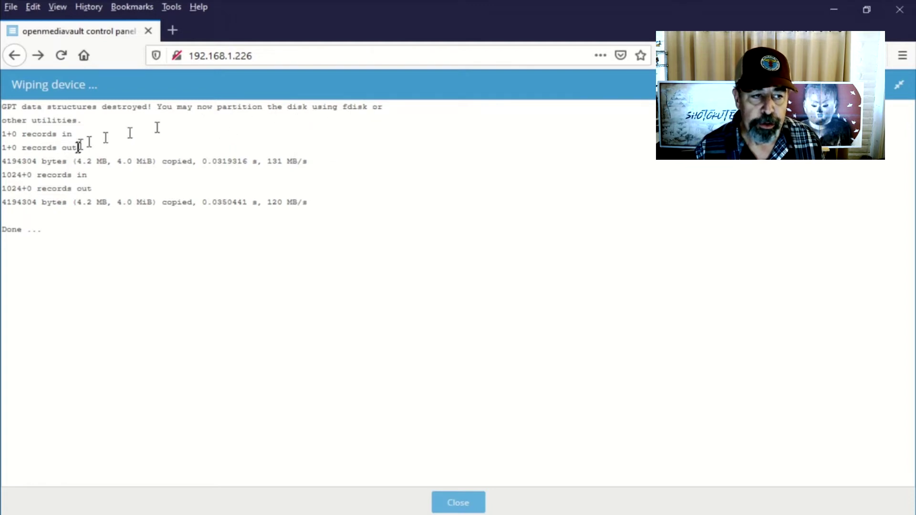
pyautogui.press('Escape')
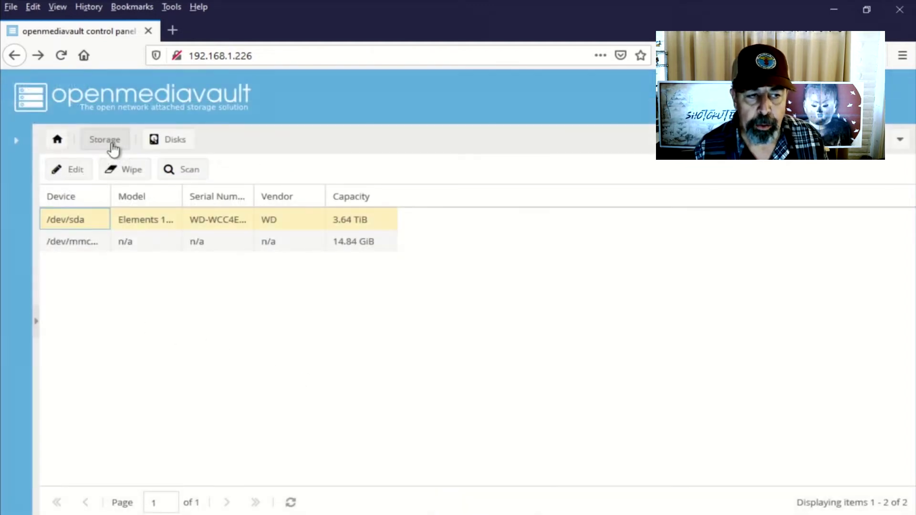
pyautogui.click(114, 149)
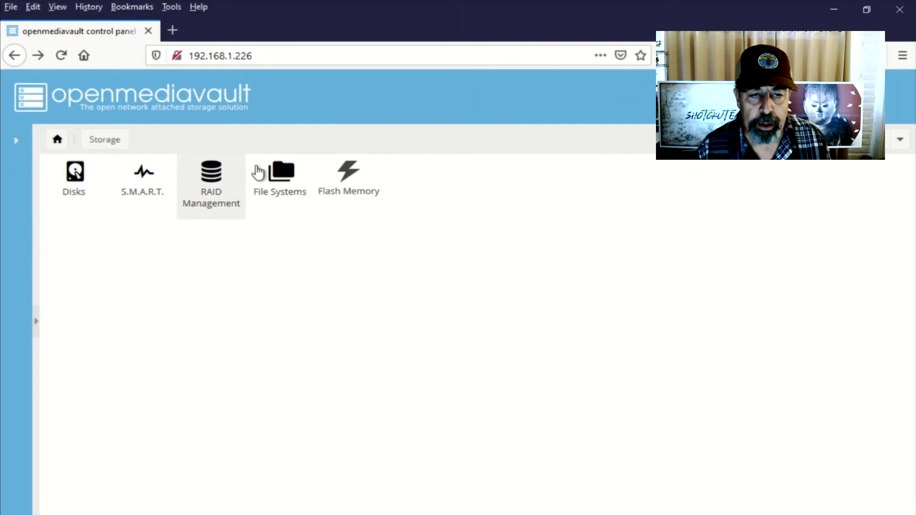
# Format the Elements 107C drive as an EXT4 file system labelled DATA.
pyautogui.click(280, 182)
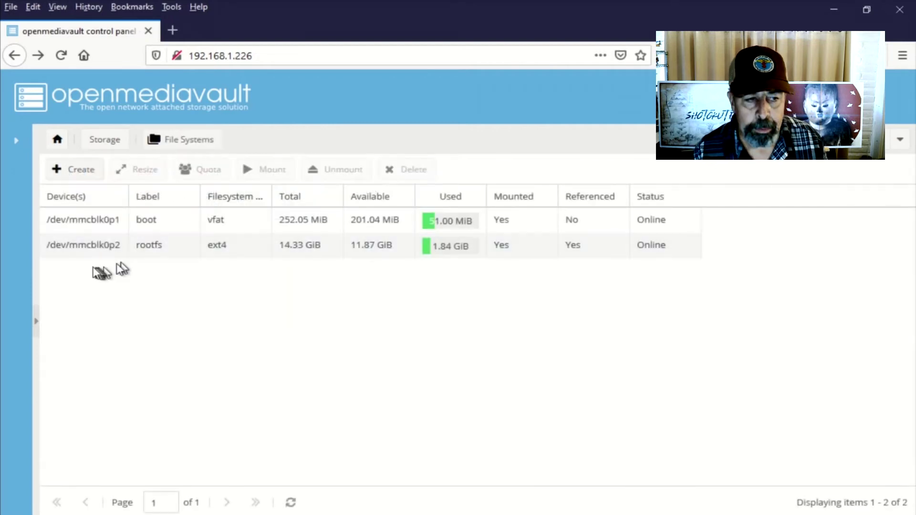
pyautogui.click(76, 177)
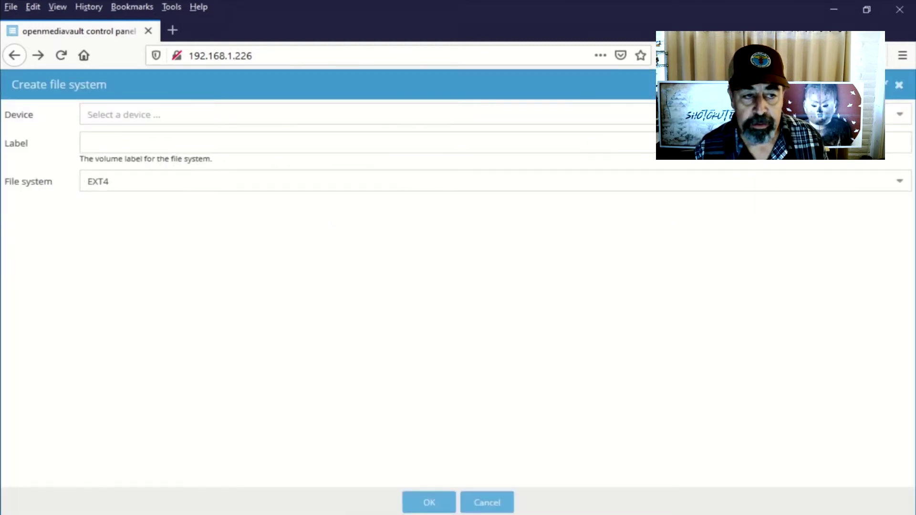
pyautogui.click(899, 119)
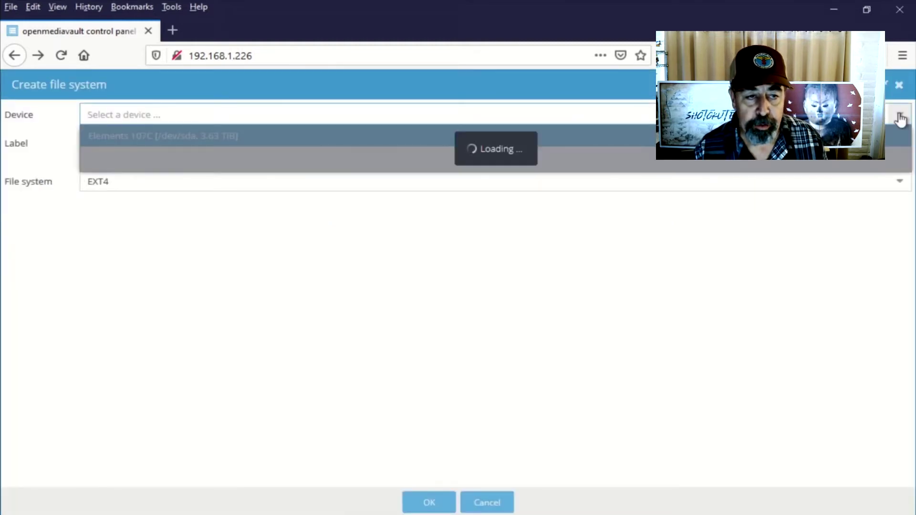
pyautogui.click(146, 138)
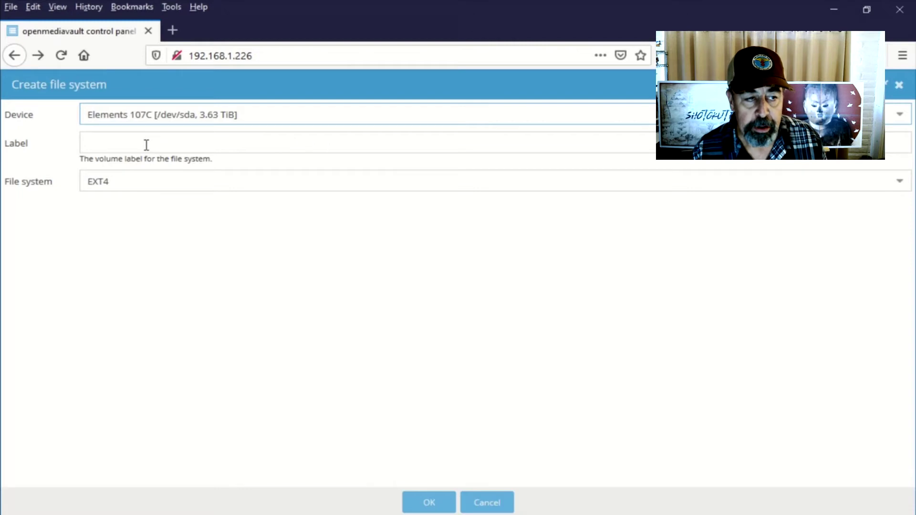
pyautogui.click(147, 145)
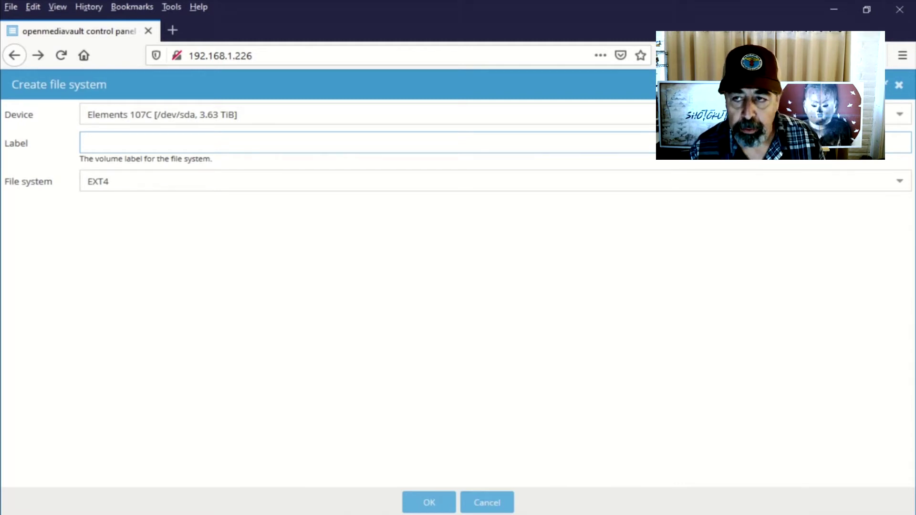
pyautogui.write('DATA')
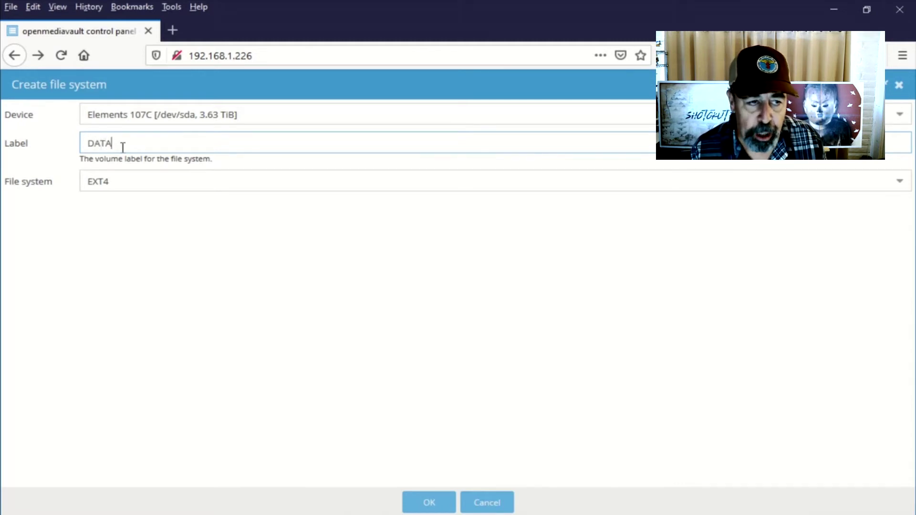
pyautogui.click(426, 502)
pyautogui.click(427, 331)
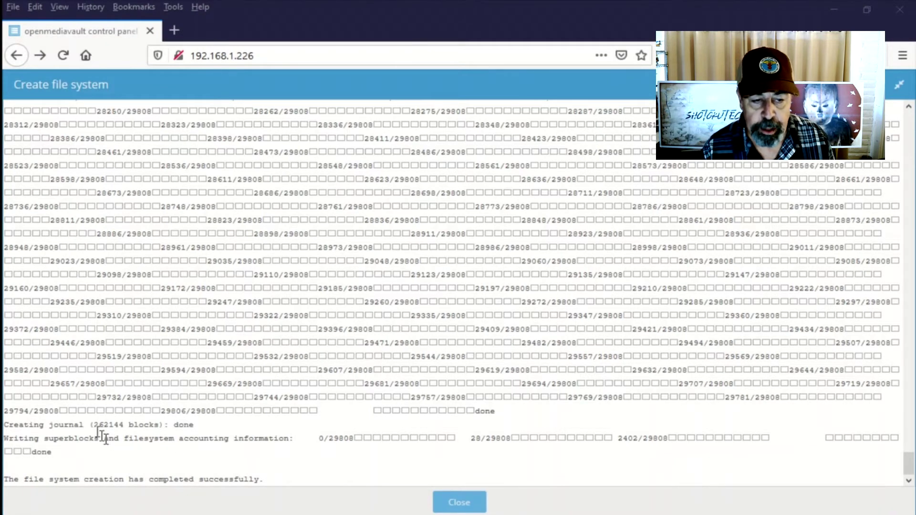
pyautogui.keyDown('shift'); pyautogui.click(247, 413); pyautogui.keyUp('shift')
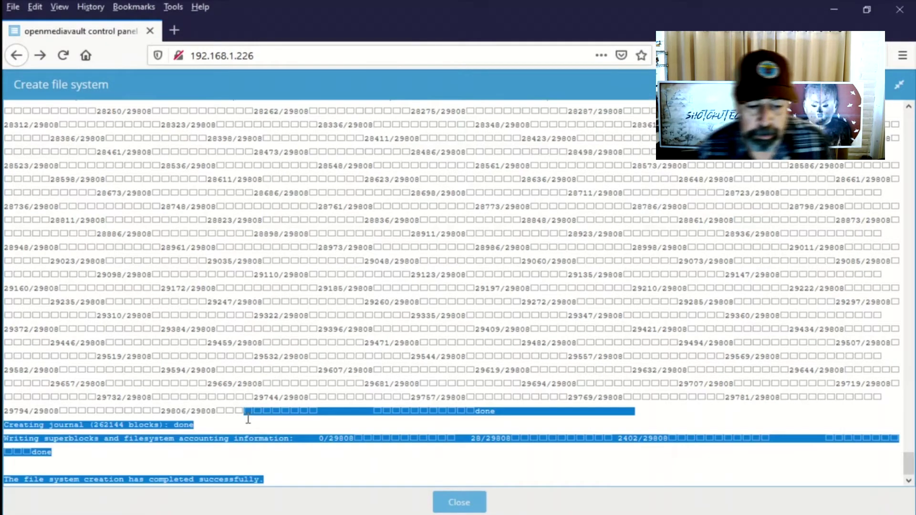
pyautogui.click(451, 503)
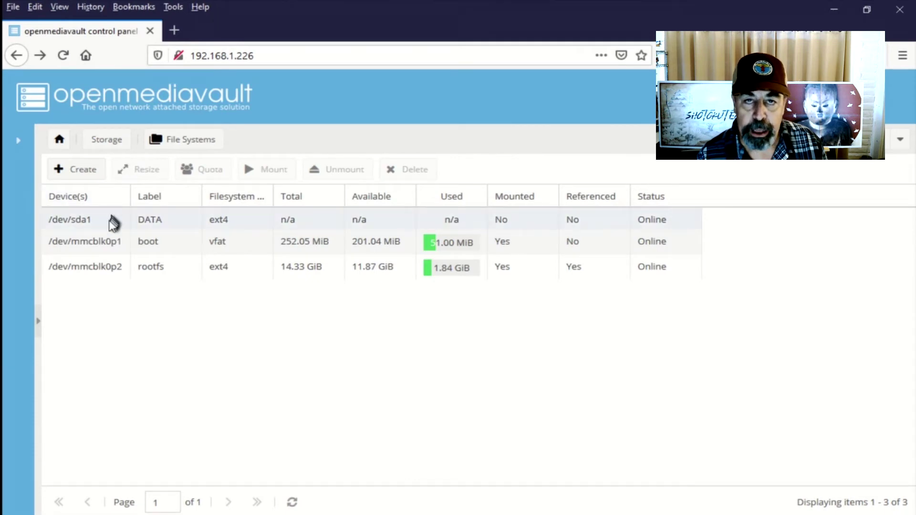
# Mount the DATA file system on /dev/sda1, dismissing the error message.
pyautogui.click(229, 221)
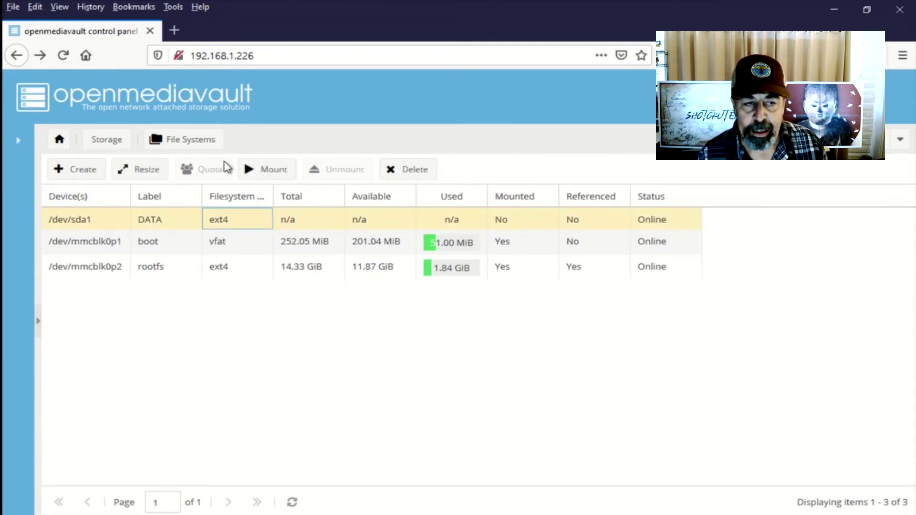
pyautogui.click(175, 149)
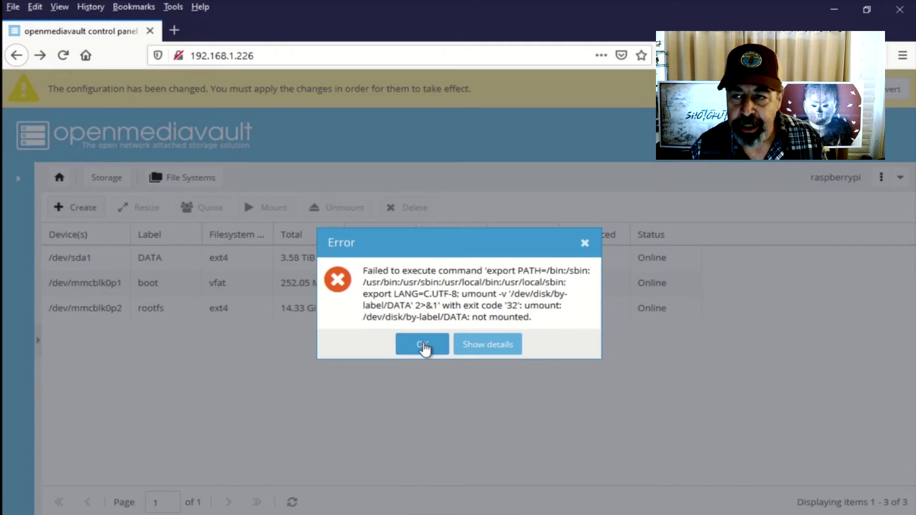
pyautogui.click(423, 346)
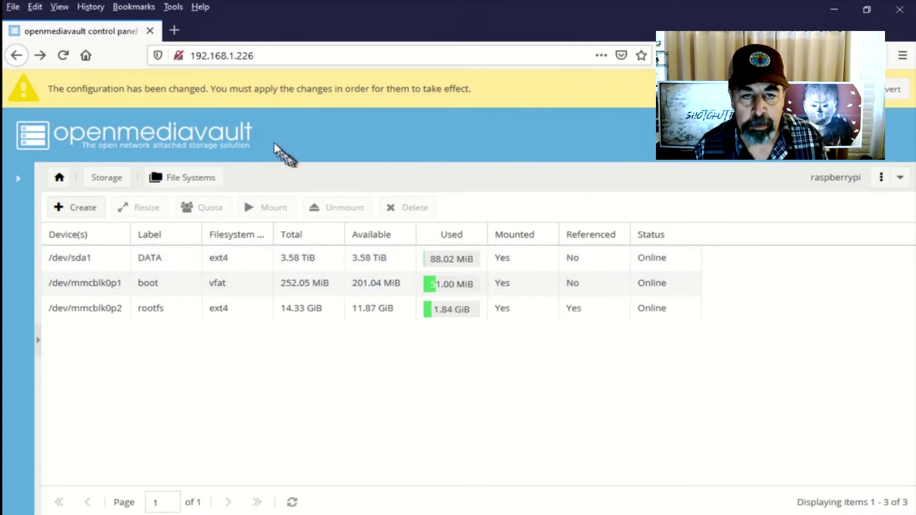
# Apply the pending configuration changes so DATA shows as mounted.
pyautogui.click(854, 89)
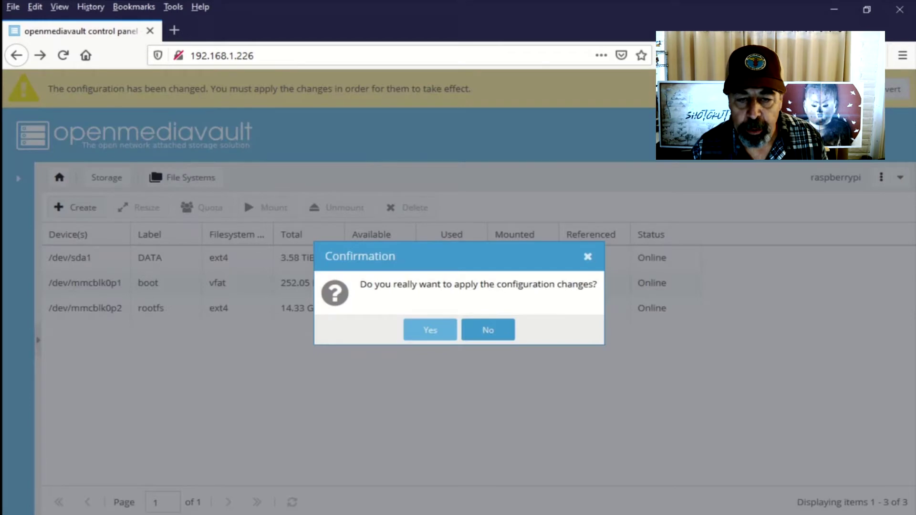
pyautogui.click(434, 331)
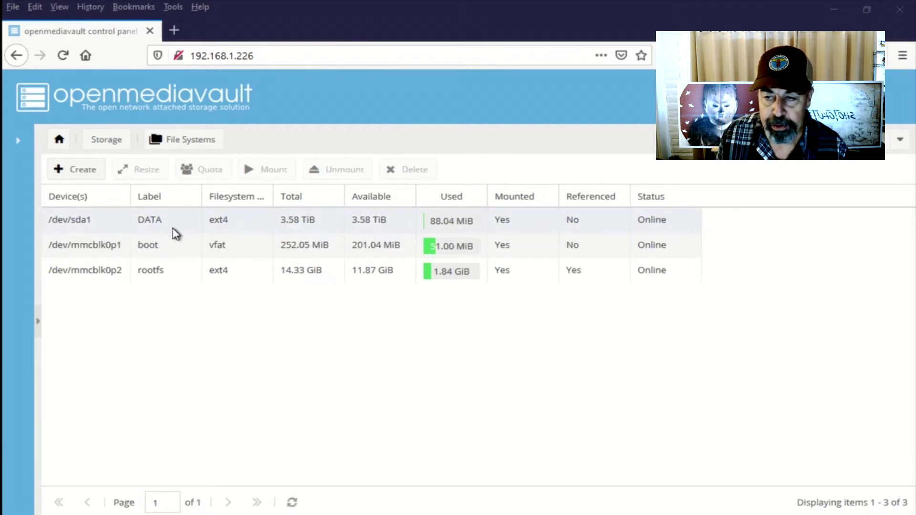
pyautogui.click(19, 143)
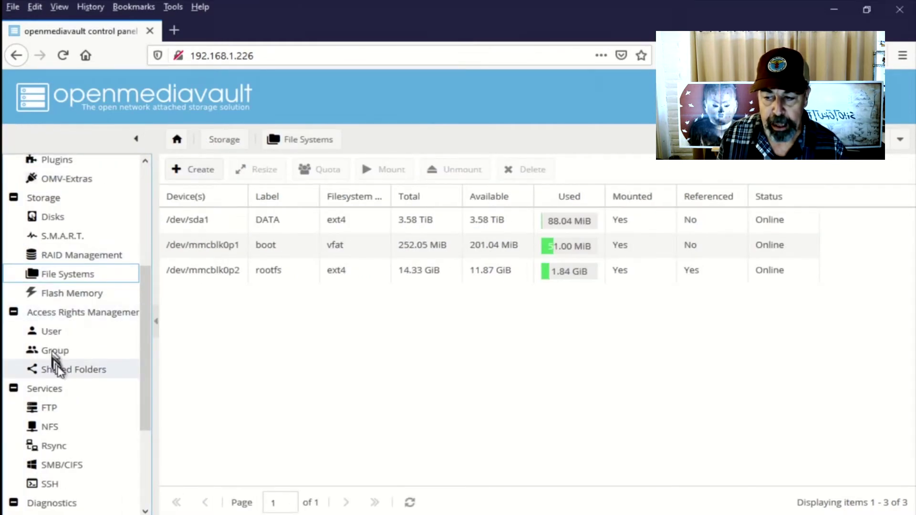
# Add a Pictures shared folder on DATA with users read/write and others read-only.
pyautogui.click(67, 372)
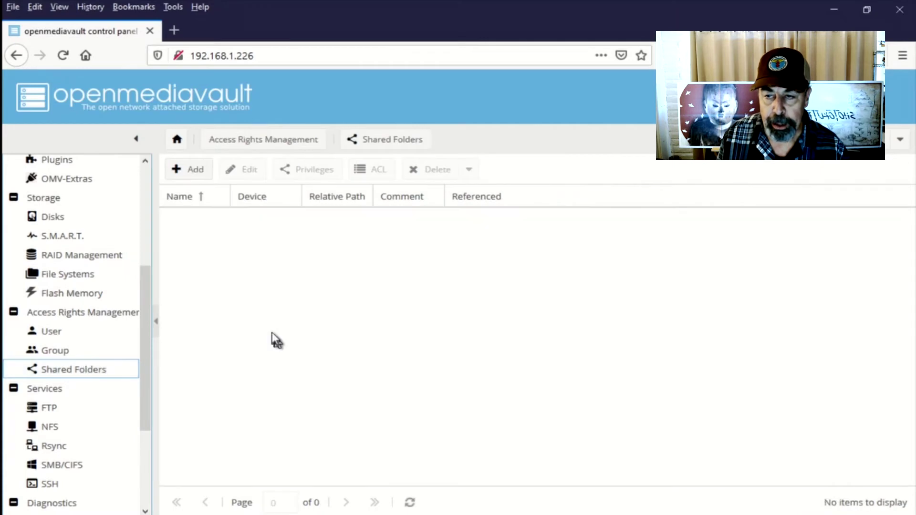
pyautogui.click(187, 169)
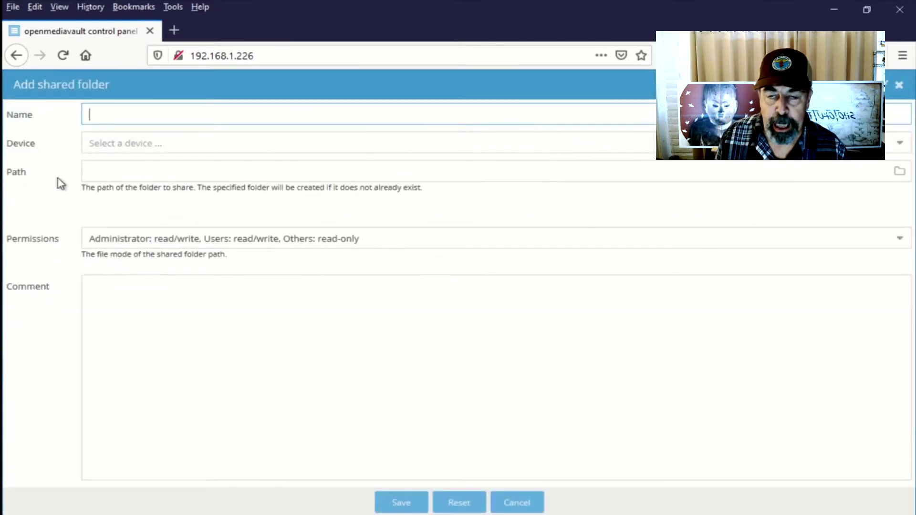
pyautogui.write('Pictures')
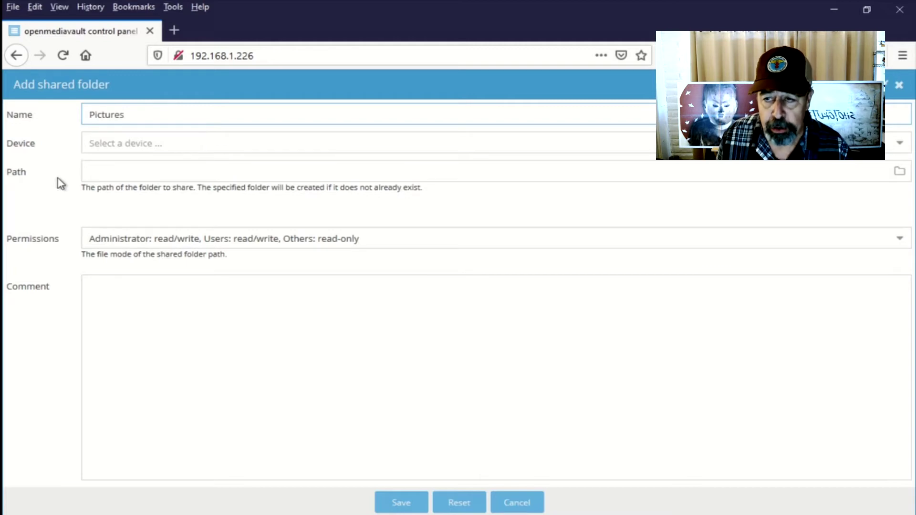
pyautogui.press('Tab')
pyautogui.click(115, 143)
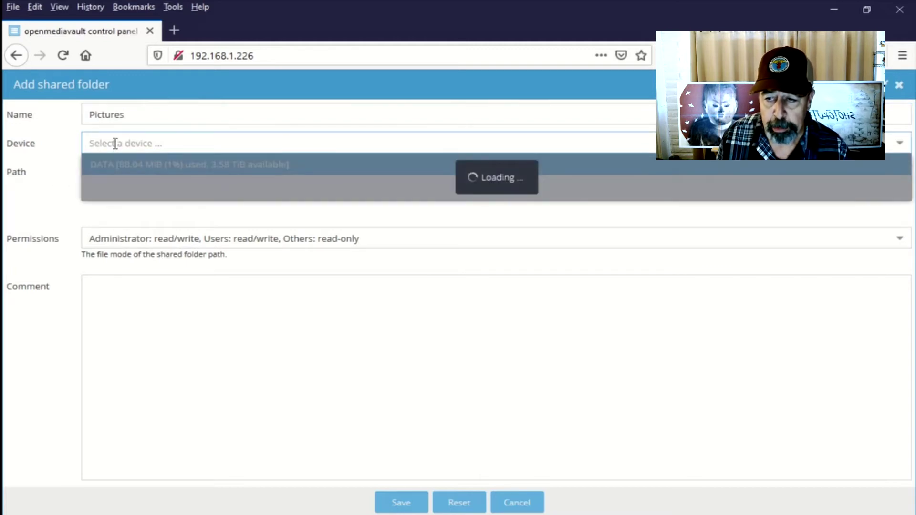
pyautogui.click(127, 164)
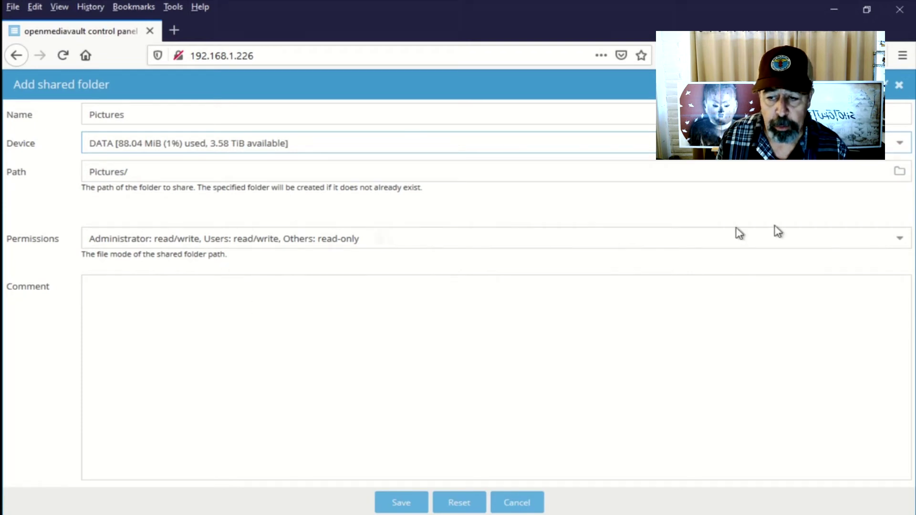
pyautogui.click(779, 237)
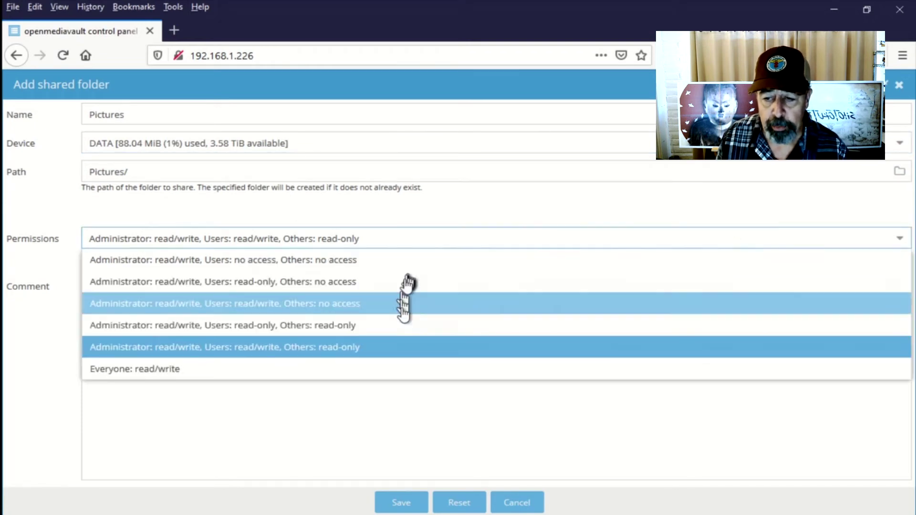
pyautogui.click(309, 354)
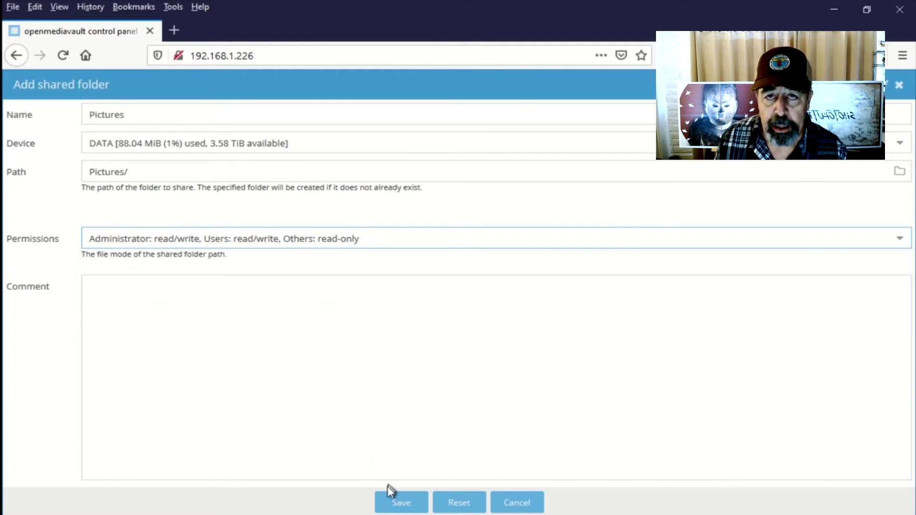
pyautogui.click(396, 503)
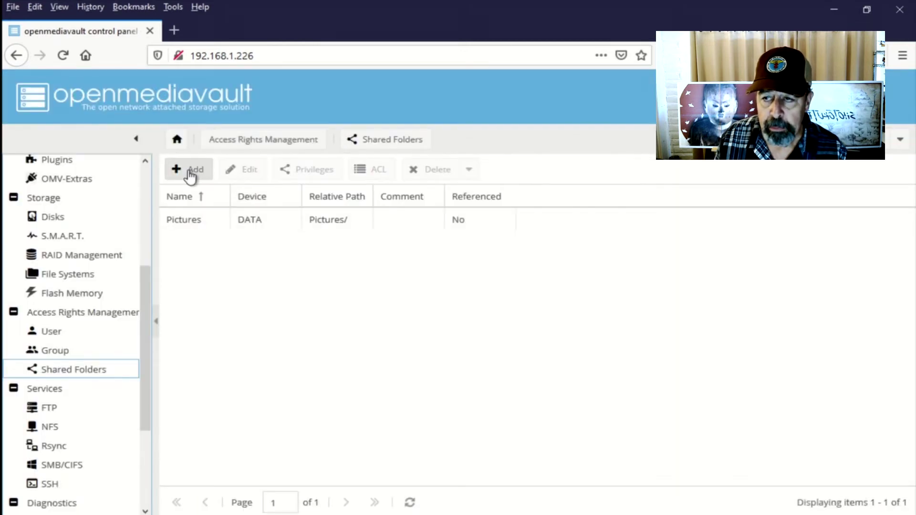
pyautogui.click(190, 172)
# Add a shared folder named Share on the DATA drive.
pyautogui.click(149, 117)
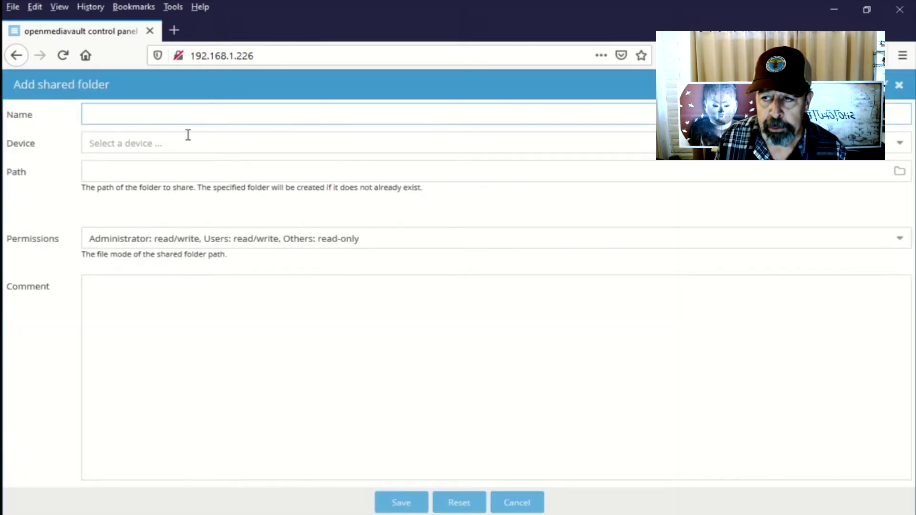
pyautogui.write('SHare')
pyautogui.press('BackSpace')
pyautogui.press('BackSpace')
pyautogui.press('BackSpace')
pyautogui.press('BackSpace')
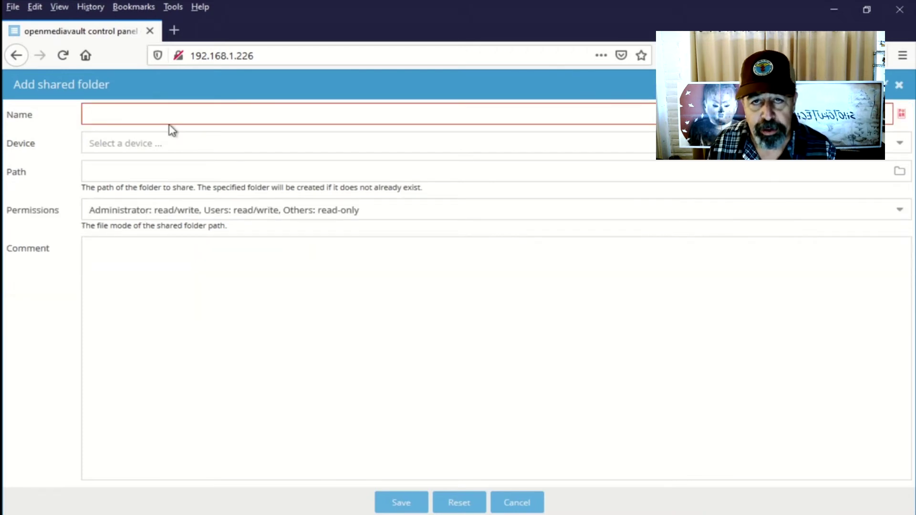
pyautogui.write('Share')
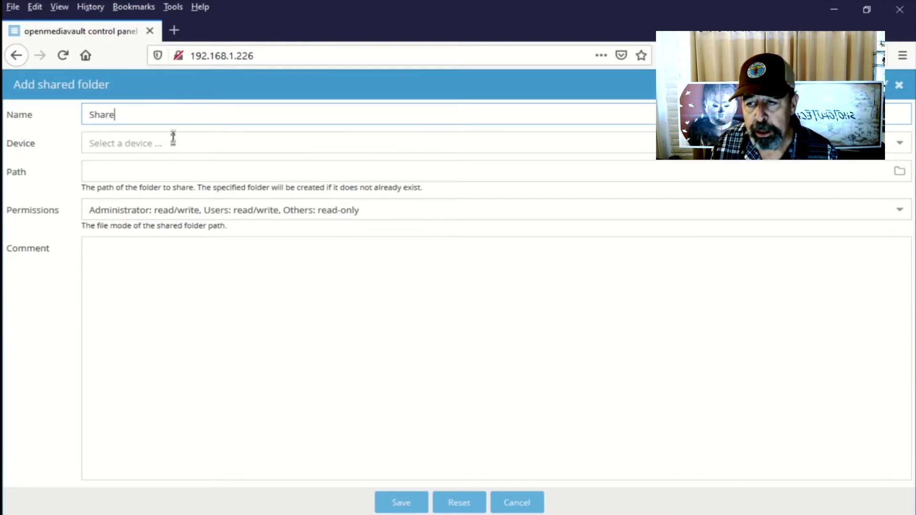
pyautogui.click(172, 141)
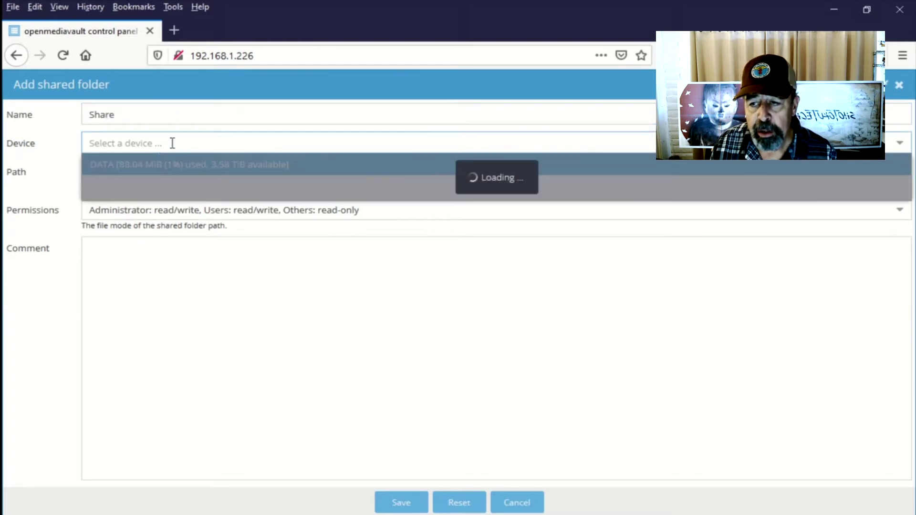
pyautogui.click(144, 164)
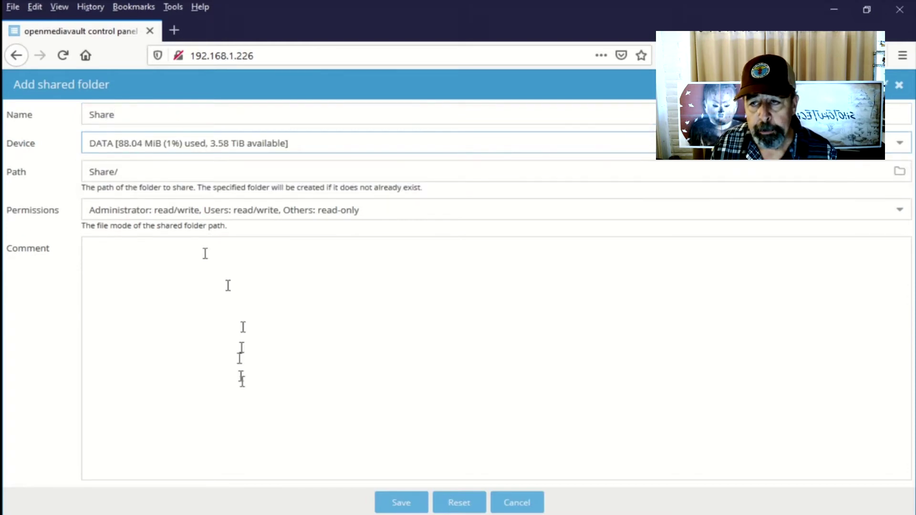
pyautogui.click(398, 505)
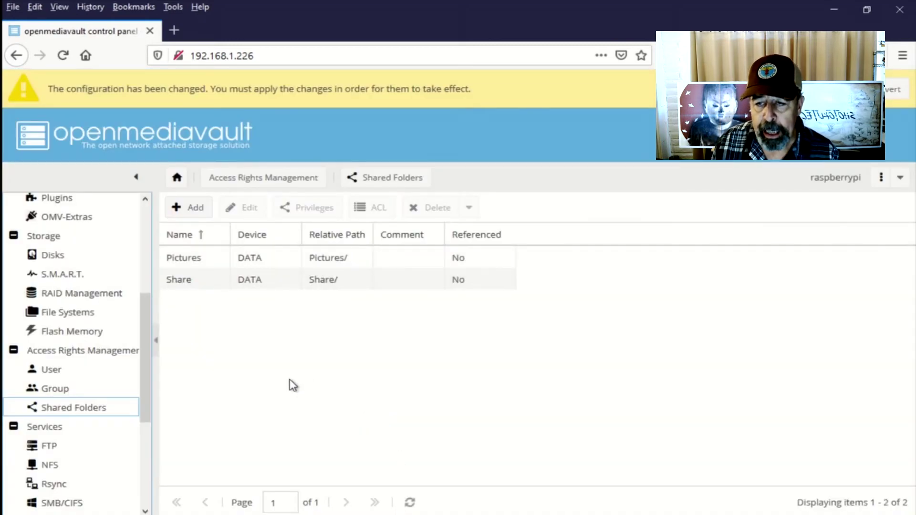
# Add a Misc shared folder on the DATA drive.
pyautogui.click(191, 210)
pyautogui.click(182, 116)
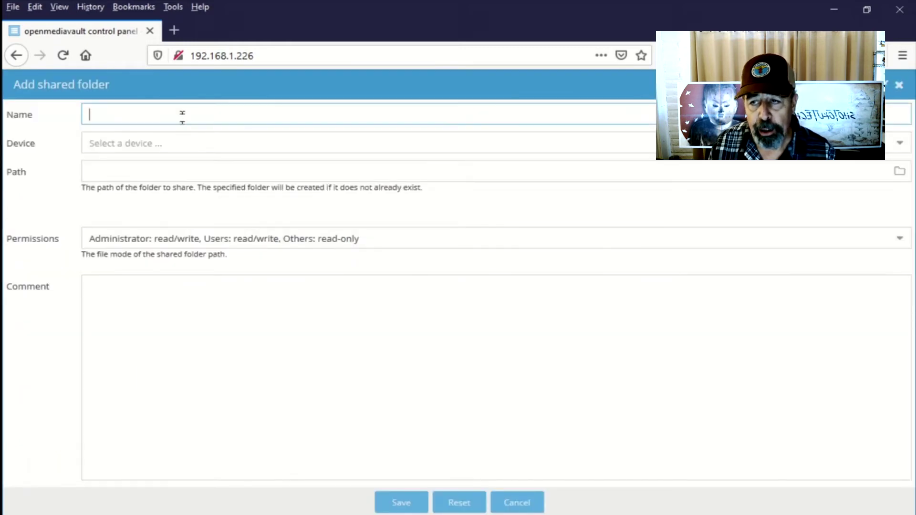
pyautogui.write('Misc')
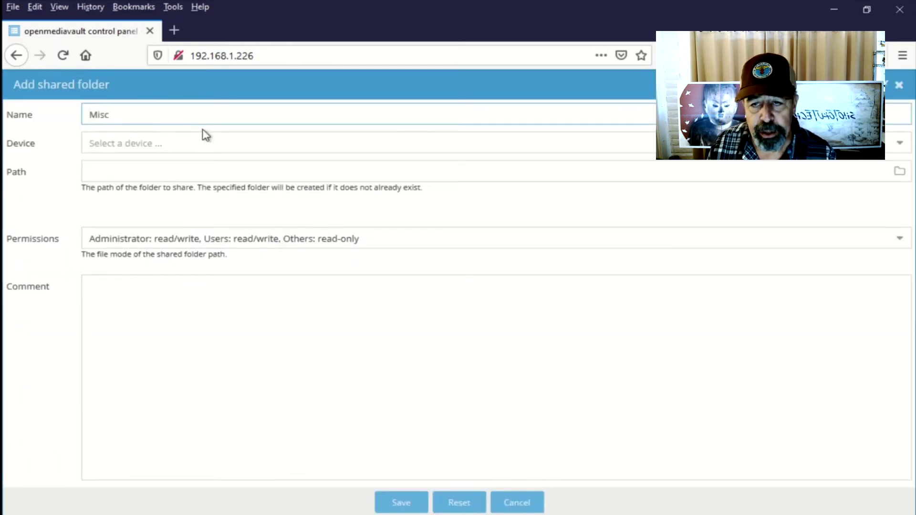
pyautogui.click(168, 143)
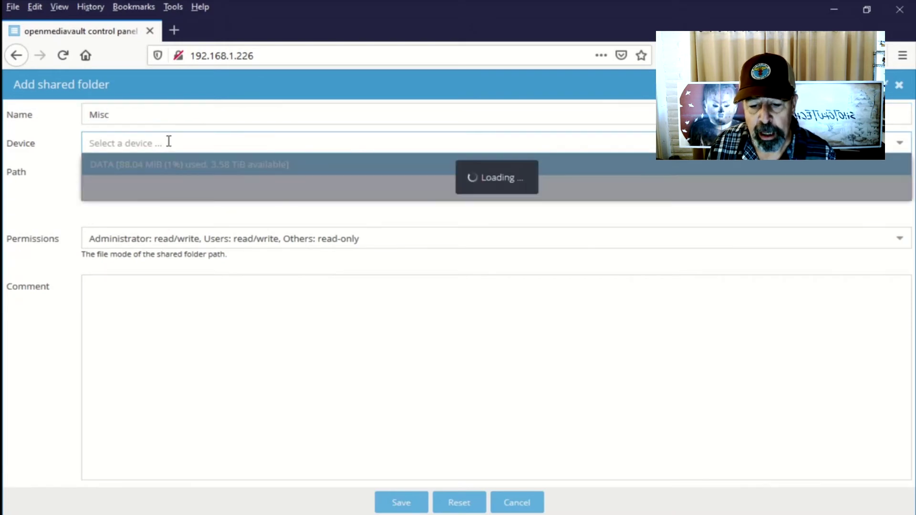
pyautogui.click(172, 163)
pyautogui.click(402, 502)
# Add a ShotokuTech shared folder on the DATA drive.
pyautogui.click(193, 207)
pyautogui.click(148, 116)
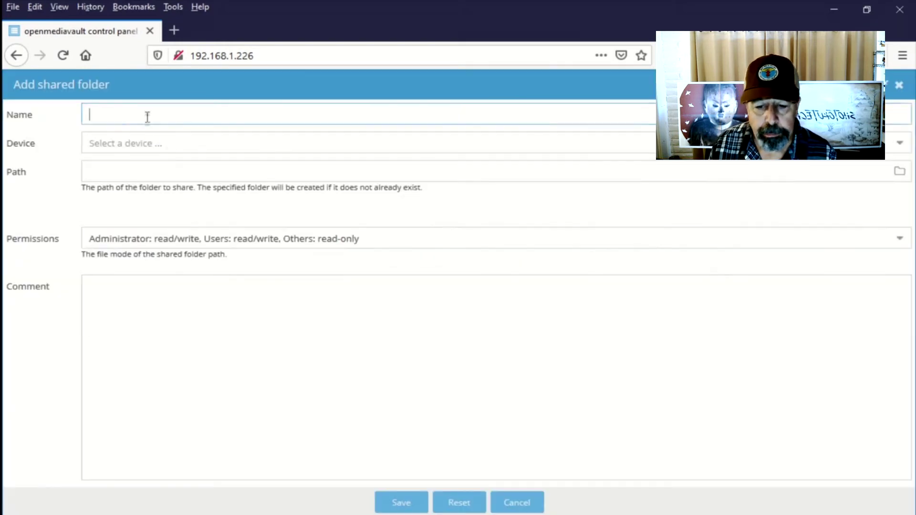
pyautogui.write('ShotokuT')
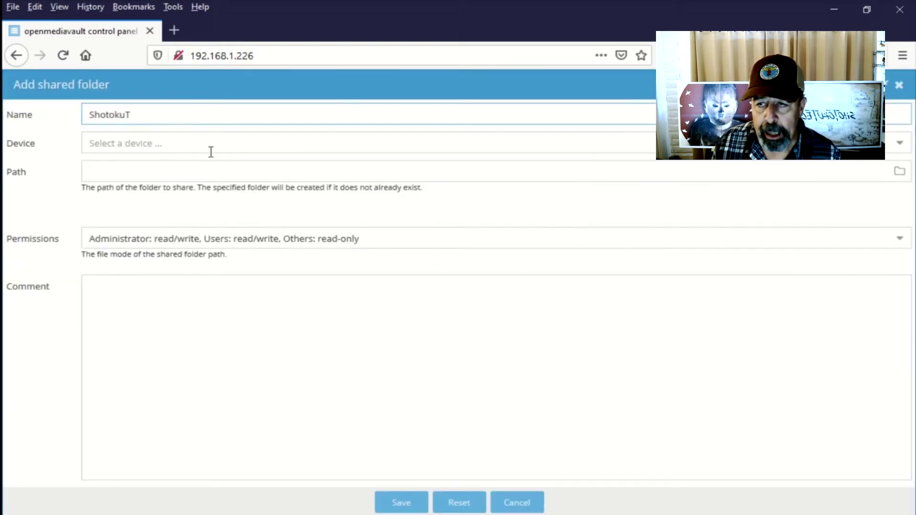
pyautogui.write('ech')
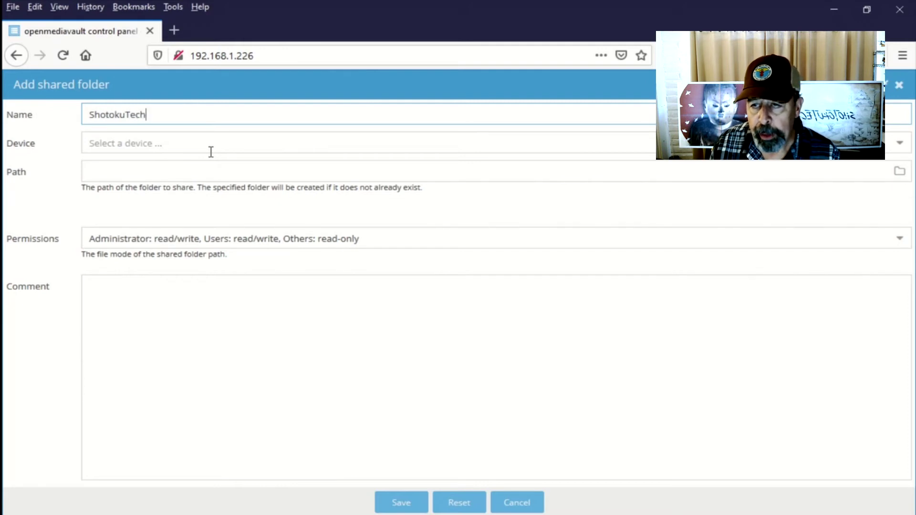
pyautogui.click(179, 142)
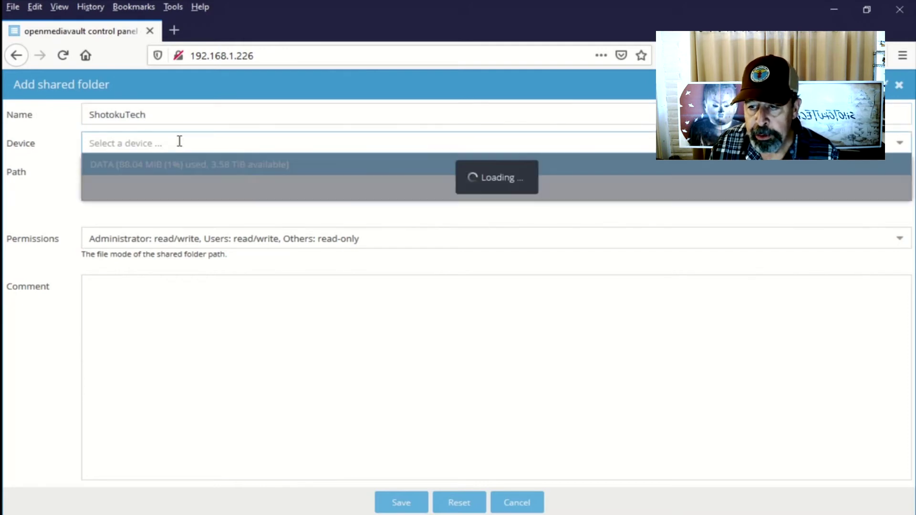
pyautogui.click(189, 165)
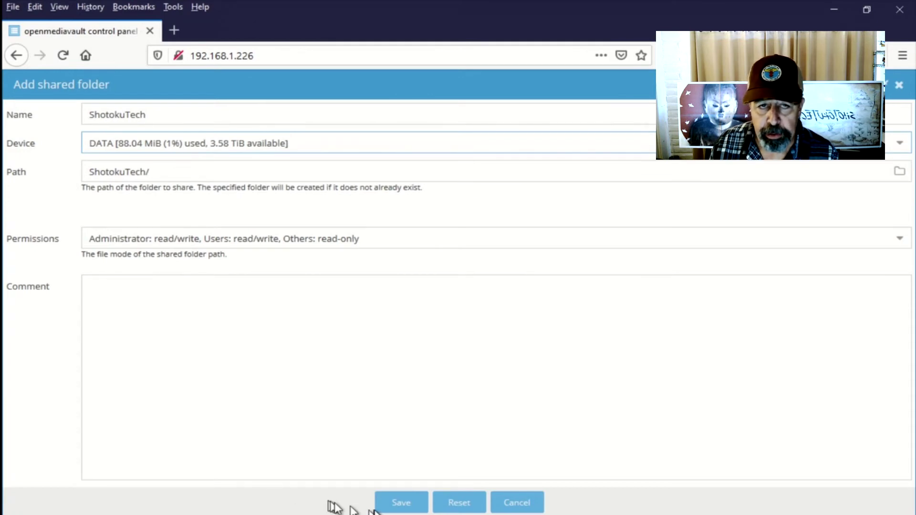
pyautogui.click(398, 504)
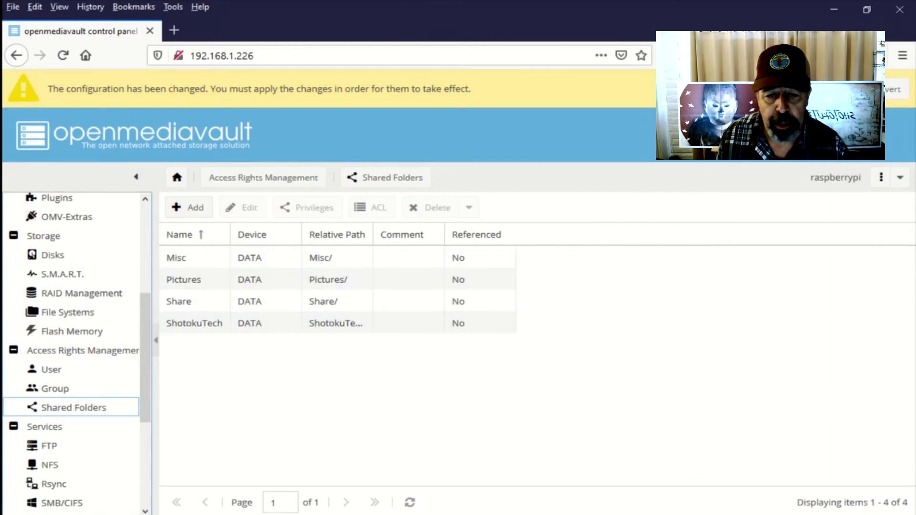
# Apply the four new shared folders and go to the SMB/CIFS service settings.
pyautogui.click(896, 116)
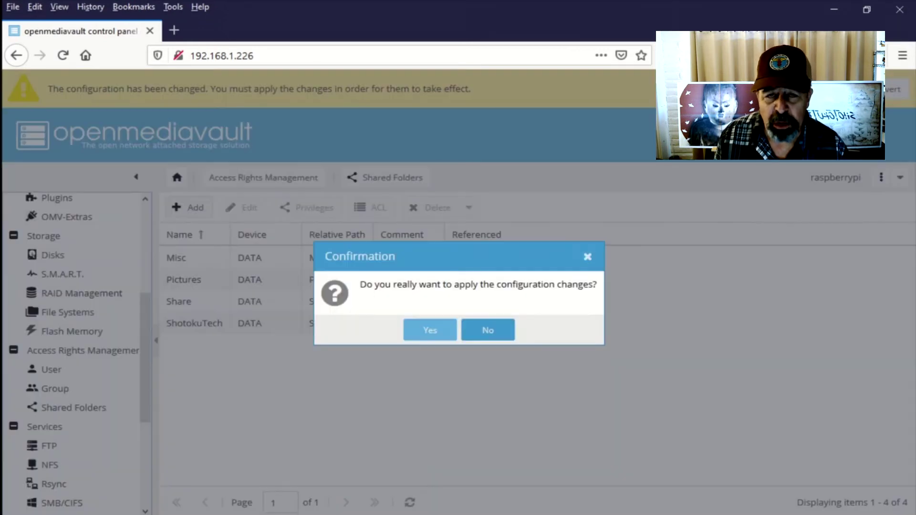
pyautogui.click(431, 333)
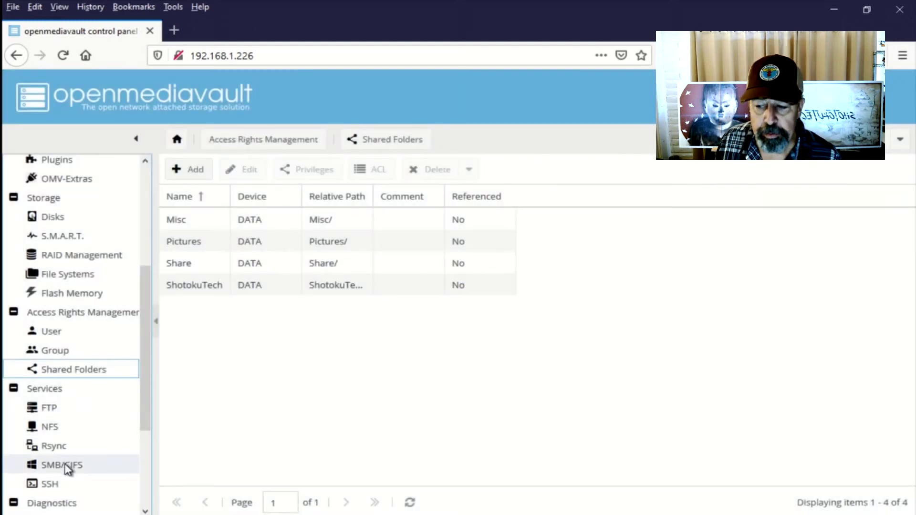
pyautogui.click(67, 468)
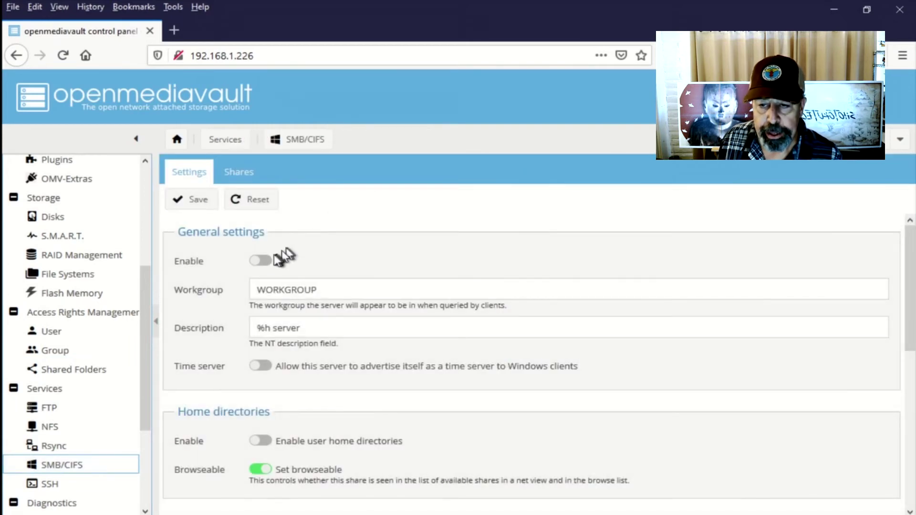
# Enable SMB/CIFS and home directory sharing, then dismiss the home-directories error.
pyautogui.click(266, 260)
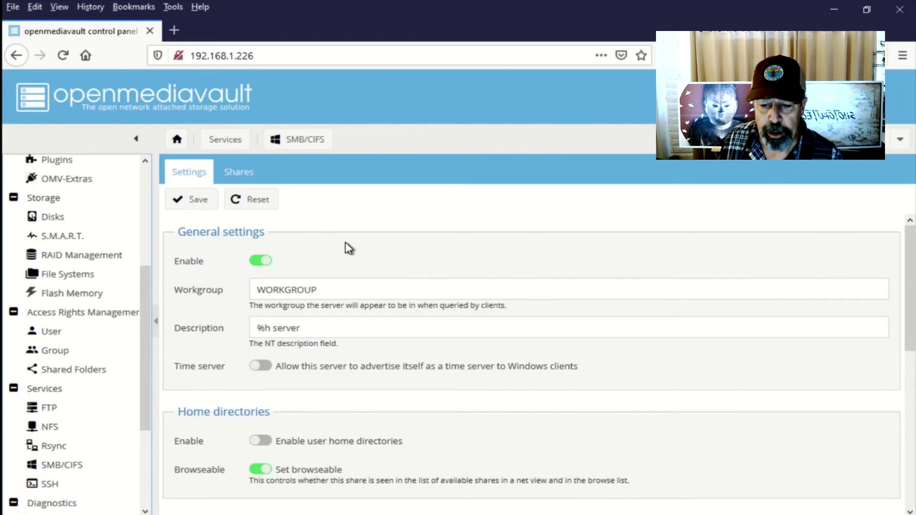
pyautogui.click(266, 446)
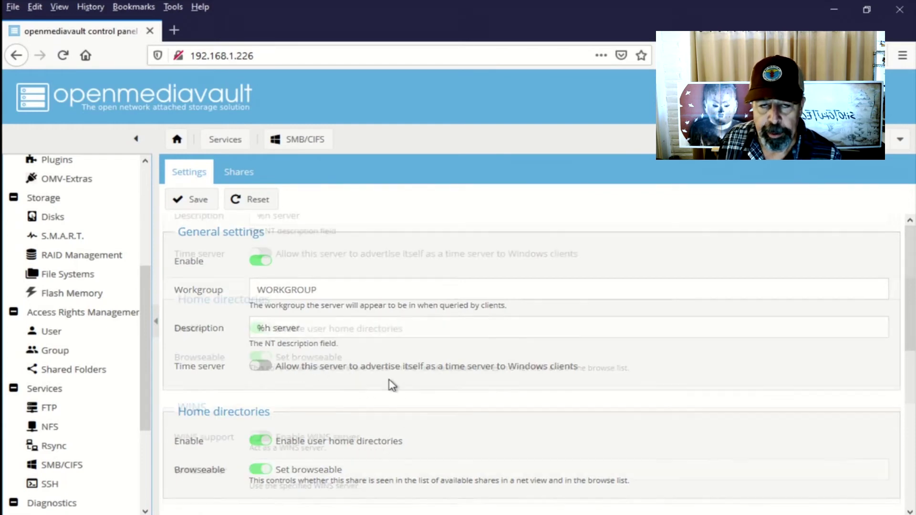
pyautogui.scroll(-4, 389, 380)
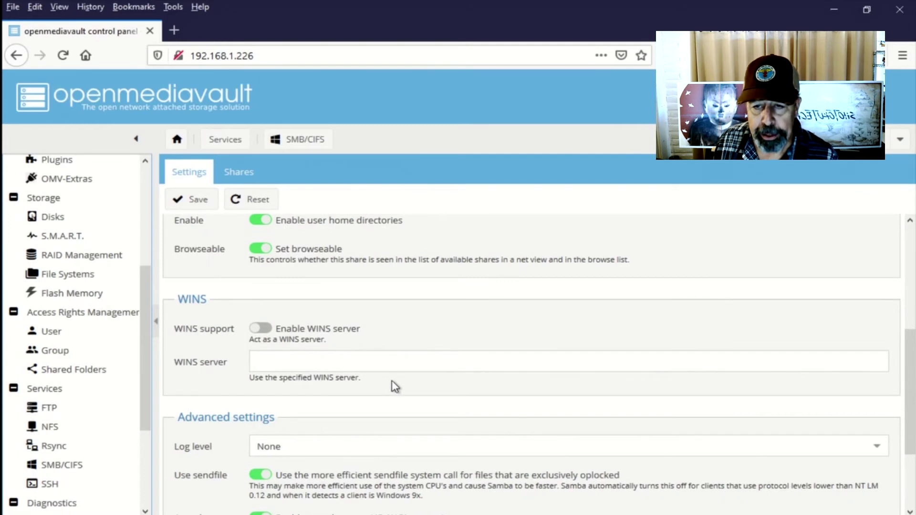
pyautogui.scroll(-2, 395, 387)
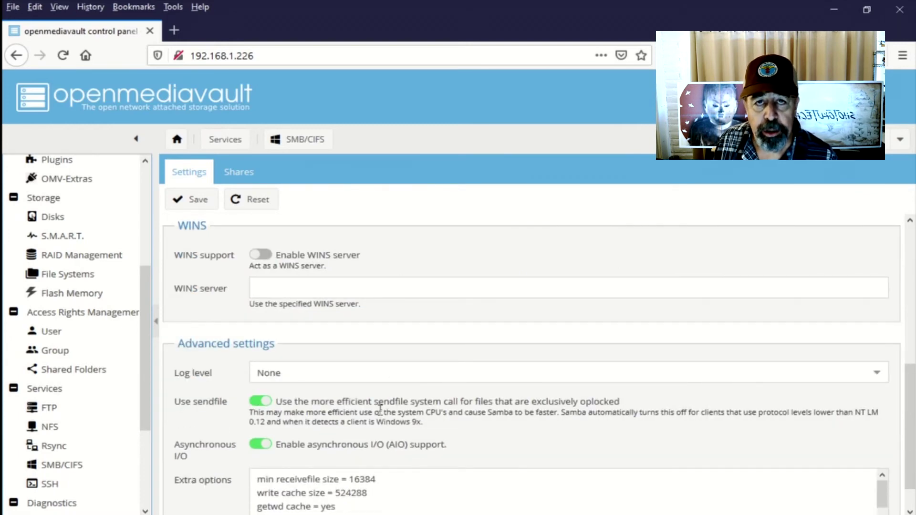
pyautogui.scroll(-1, 380, 408)
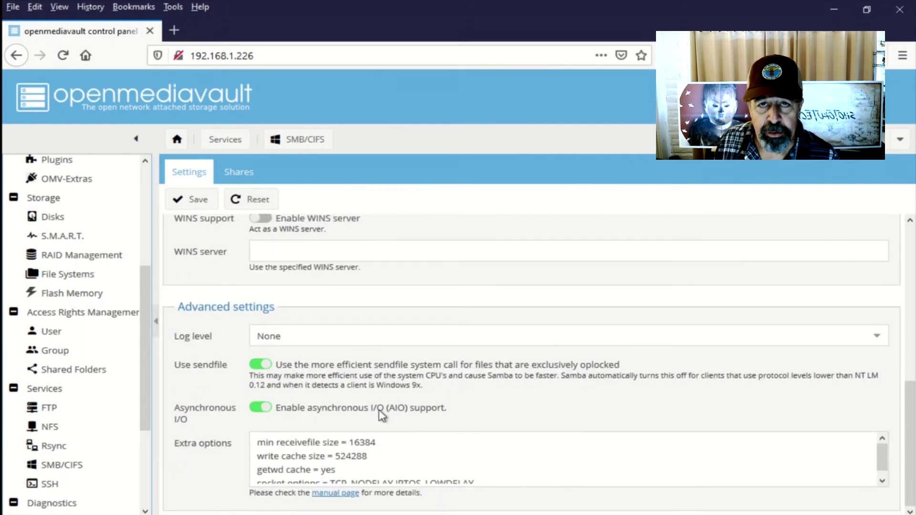
pyautogui.scroll(6, 381, 414)
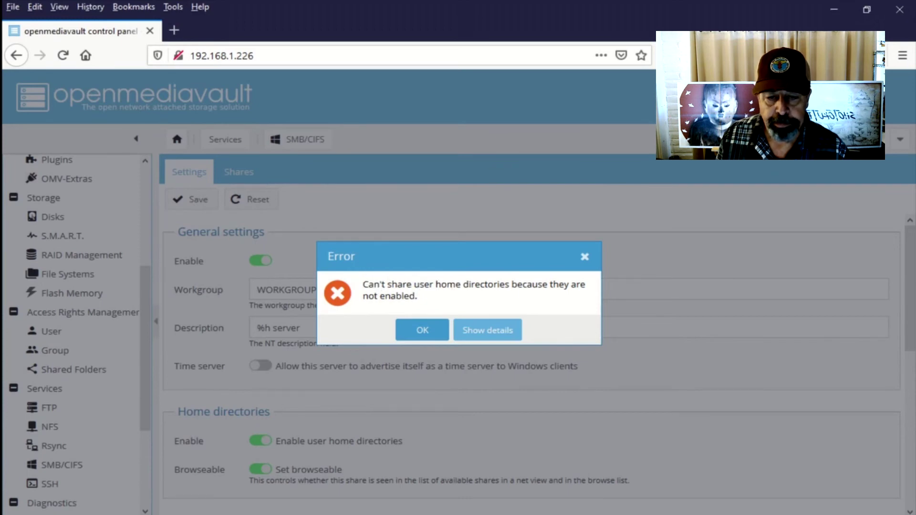
pyautogui.click(421, 333)
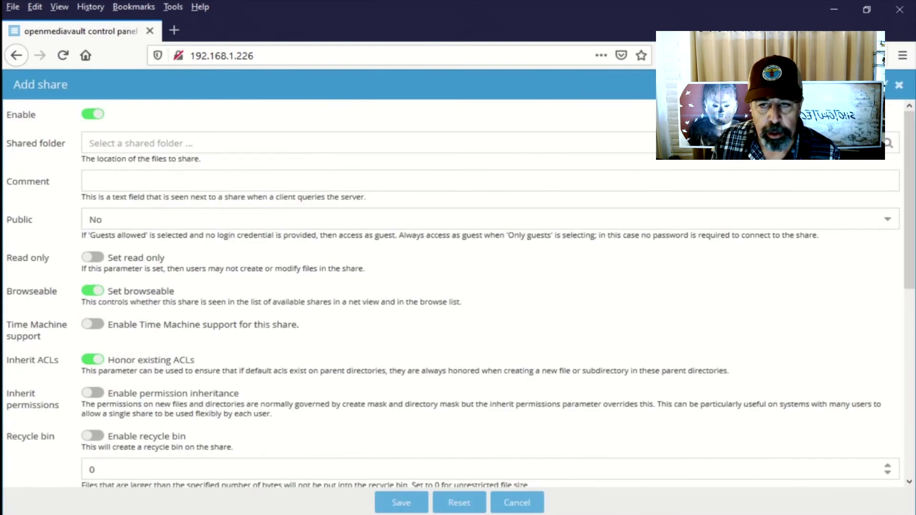
# Add an SMB share for the Misc folder, keeping the default settings.
pyautogui.click(90, 143)
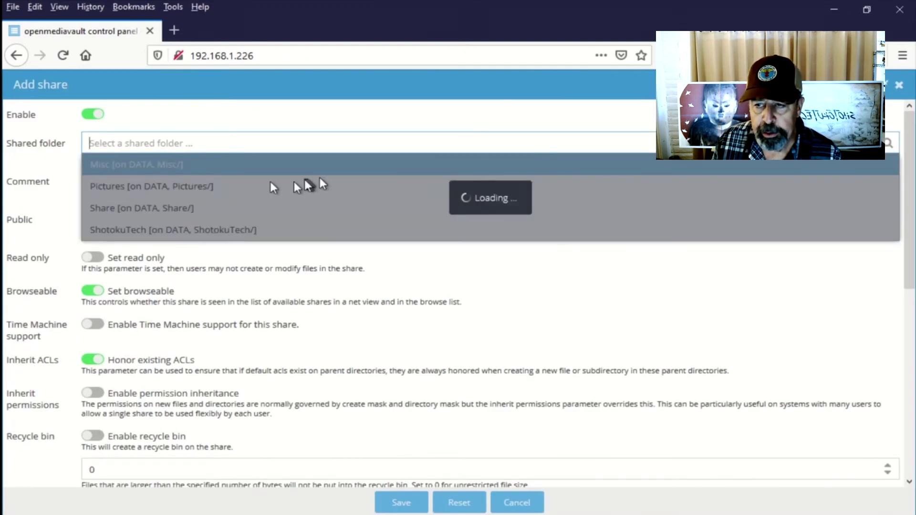
pyautogui.click(187, 170)
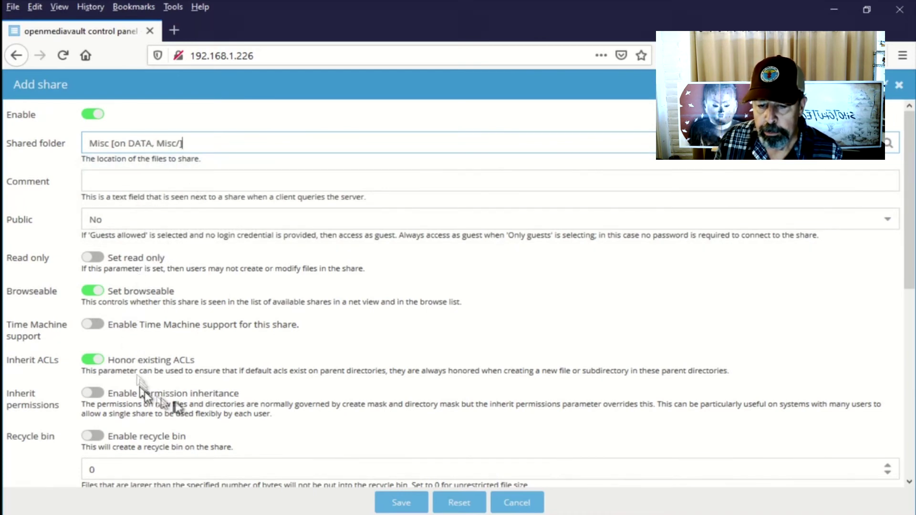
pyautogui.scroll(-1, 324, 386)
pyautogui.scroll(-5, 324, 385)
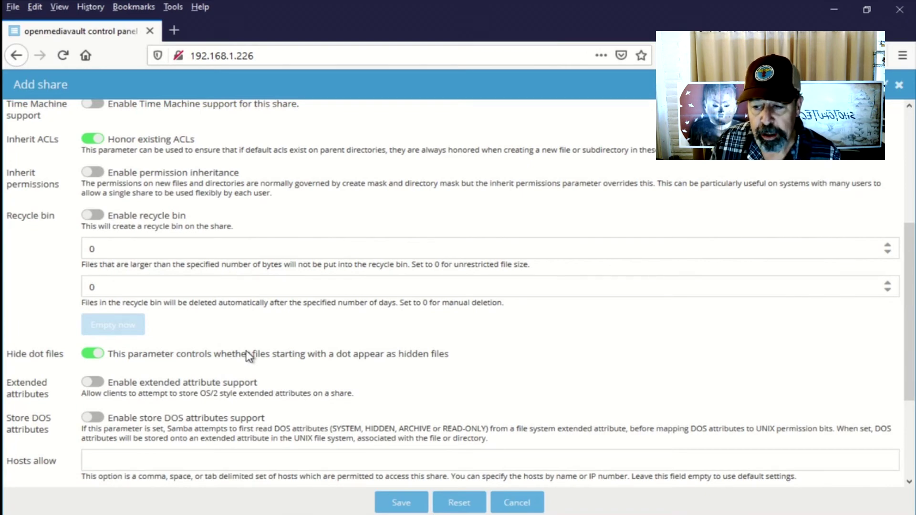
pyautogui.scroll(-3, 248, 357)
pyautogui.click(403, 504)
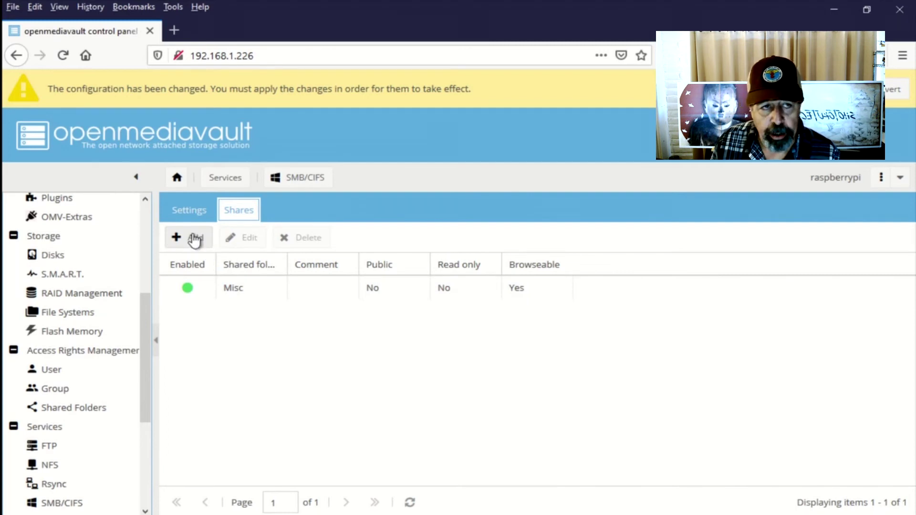
# Add a Pictures SMB share with Store DOS attributes enabled.
pyautogui.click(194, 238)
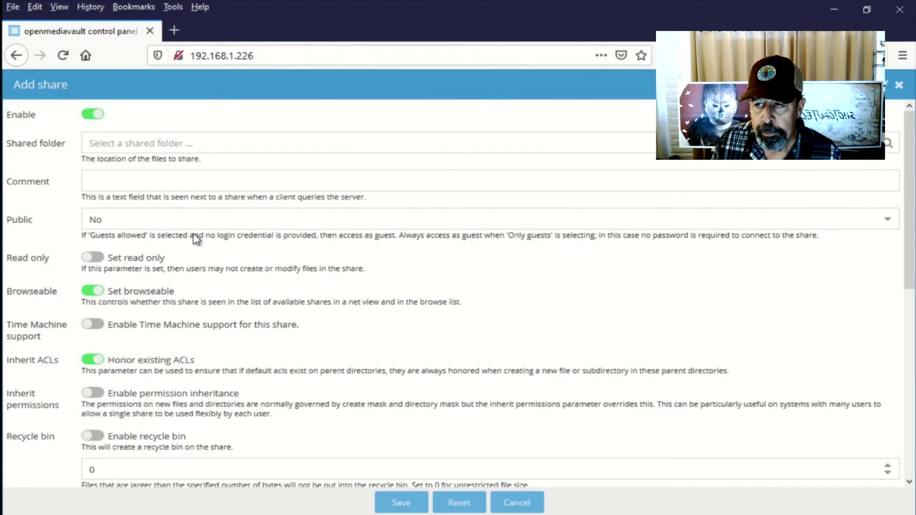
pyautogui.scroll(-5, 198, 239)
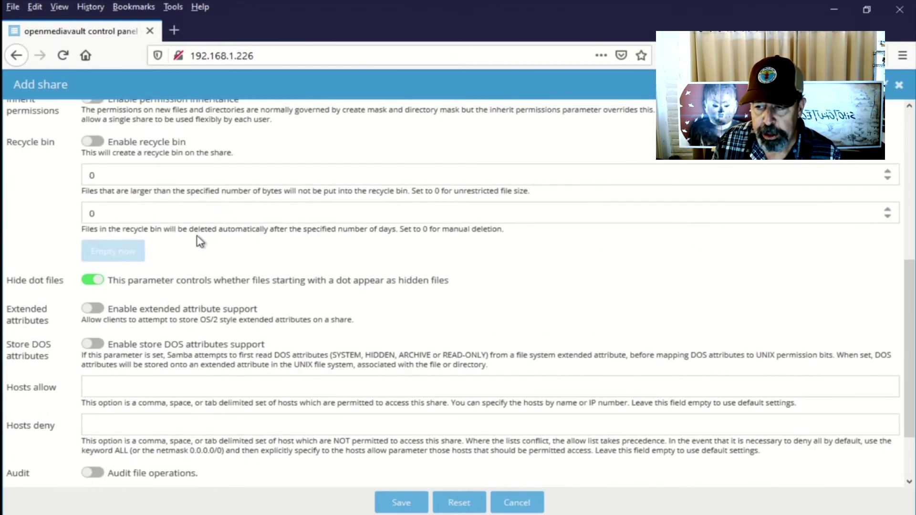
pyautogui.scroll(5, 198, 241)
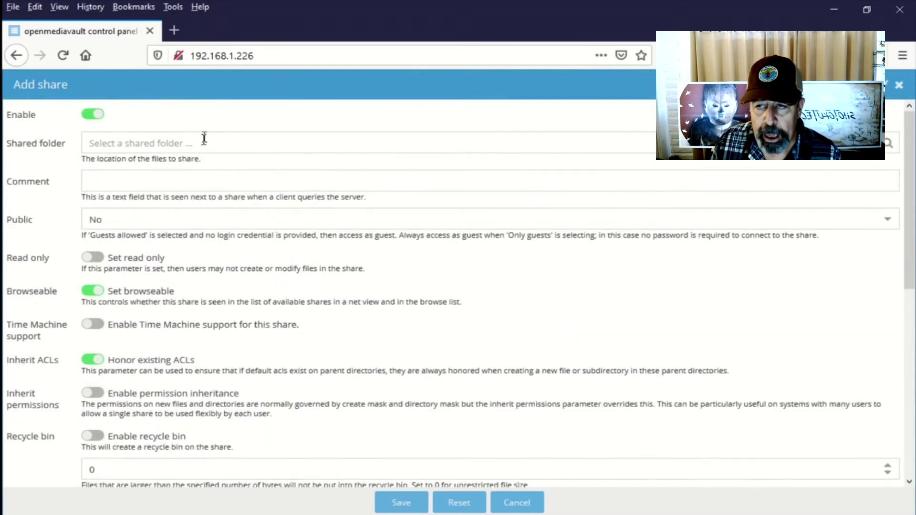
pyautogui.click(204, 140)
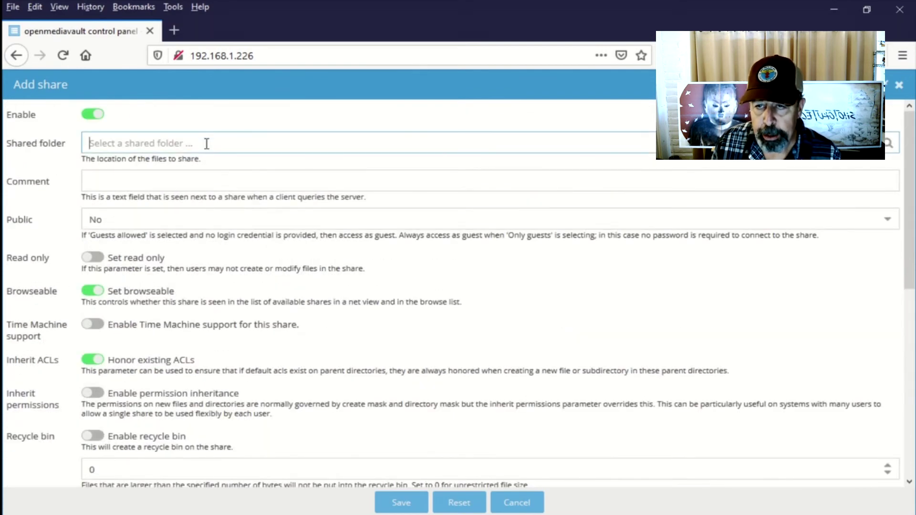
pyautogui.click(207, 143)
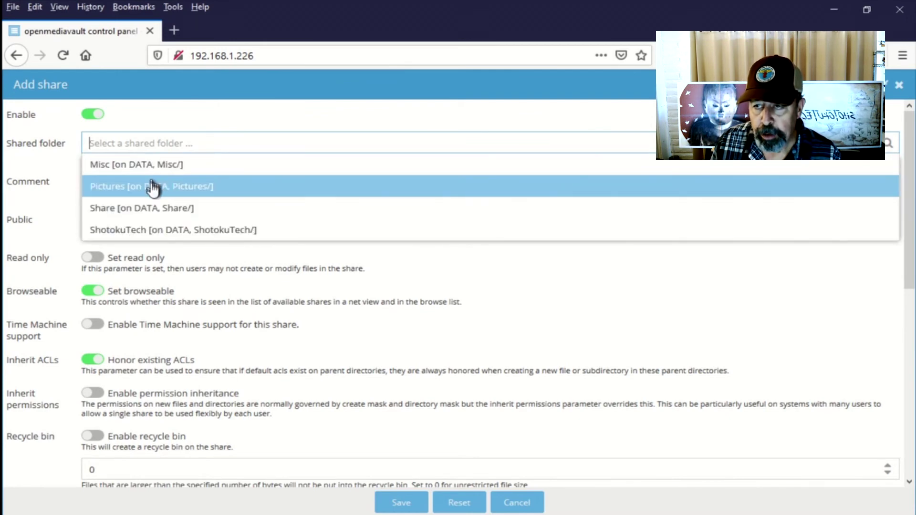
pyautogui.click(153, 190)
pyautogui.scroll(-5, 133, 368)
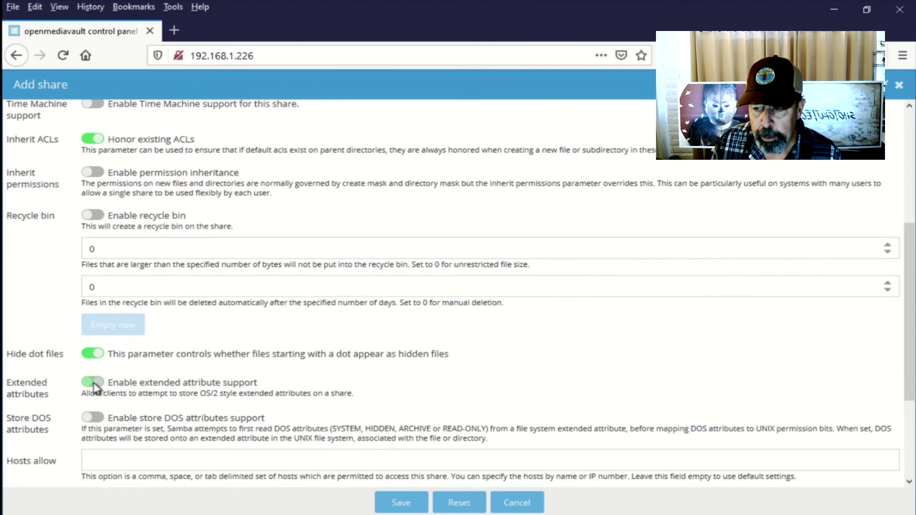
pyautogui.click(93, 417)
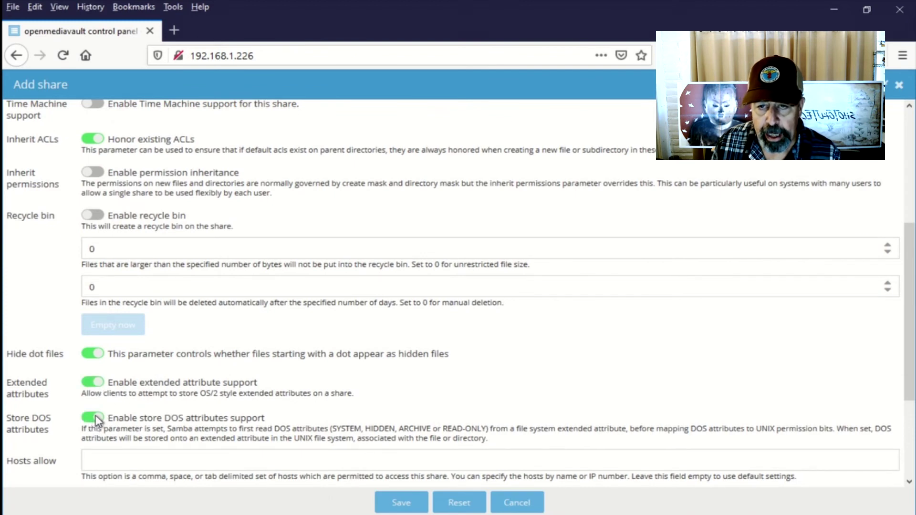
pyautogui.click(400, 504)
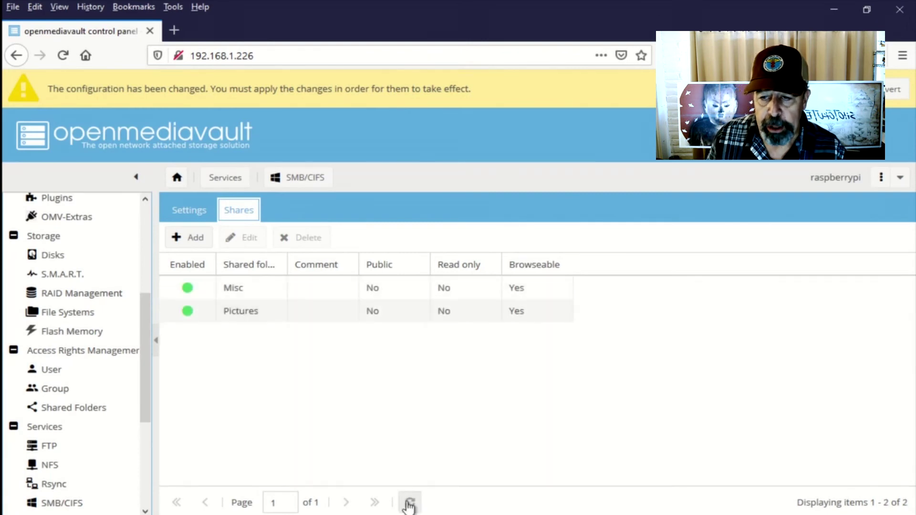
pyautogui.click(193, 240)
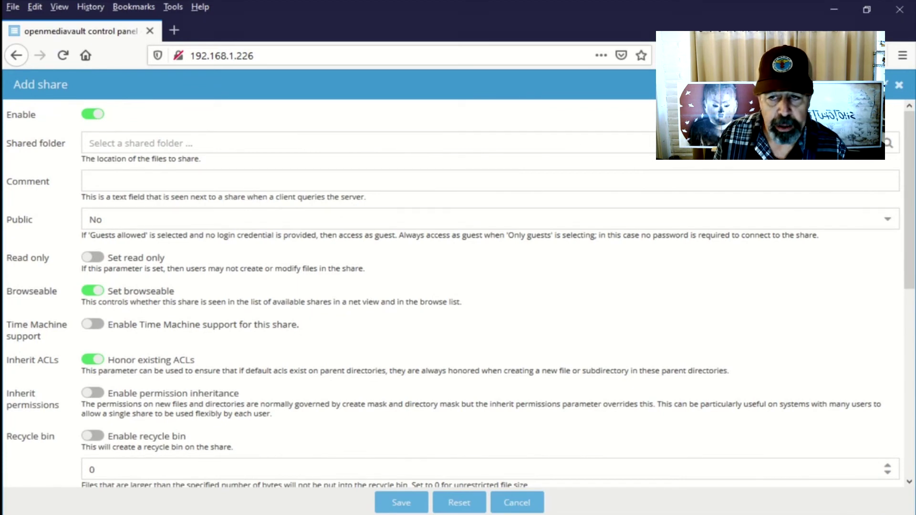
pyautogui.click(304, 143)
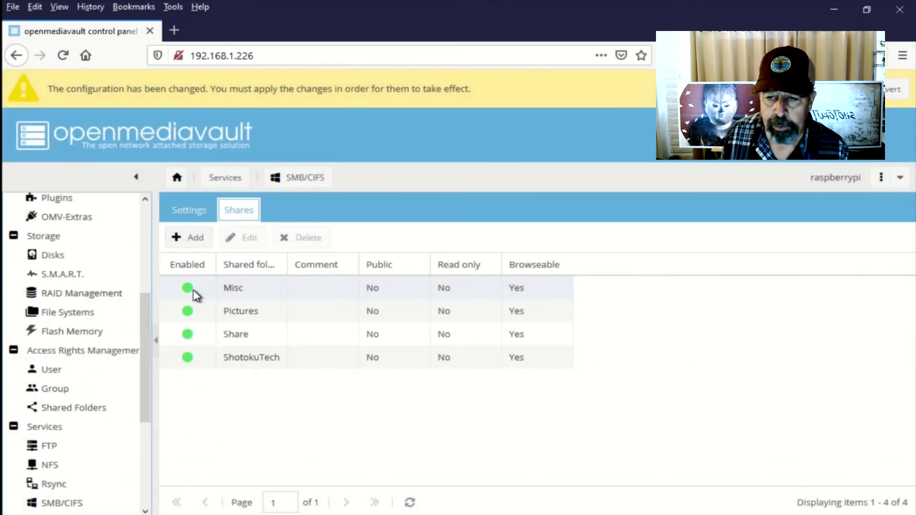
# Edit the Misc share to enable Extended attributes and Store DOS attributes.
pyautogui.click(190, 289)
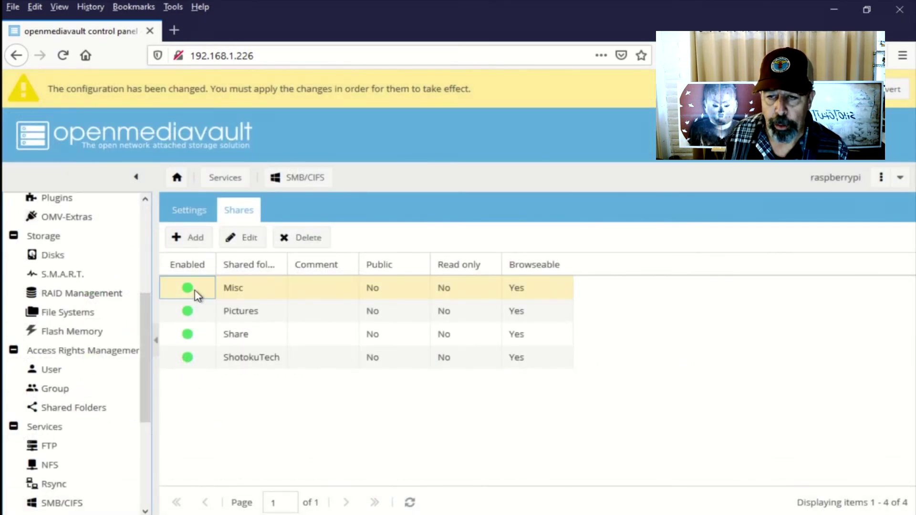
pyautogui.click(245, 238)
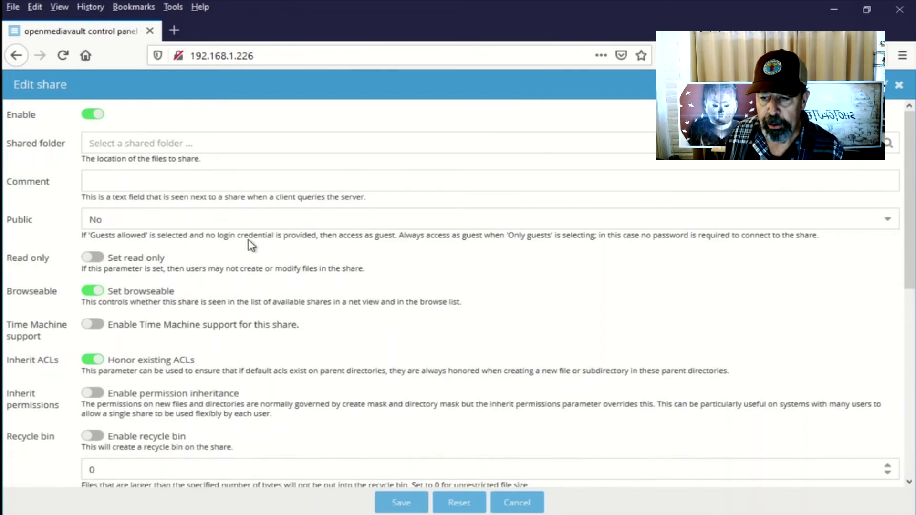
pyautogui.scroll(-4, 204, 288)
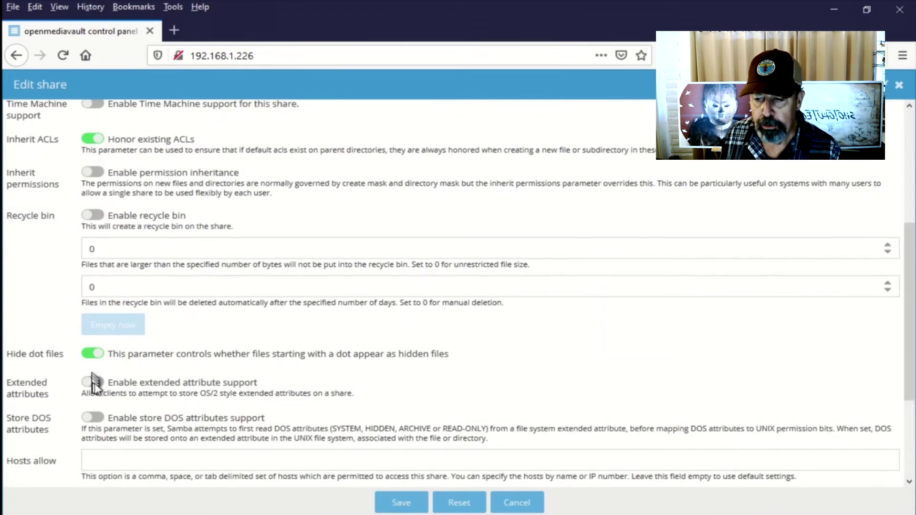
pyautogui.click(96, 384)
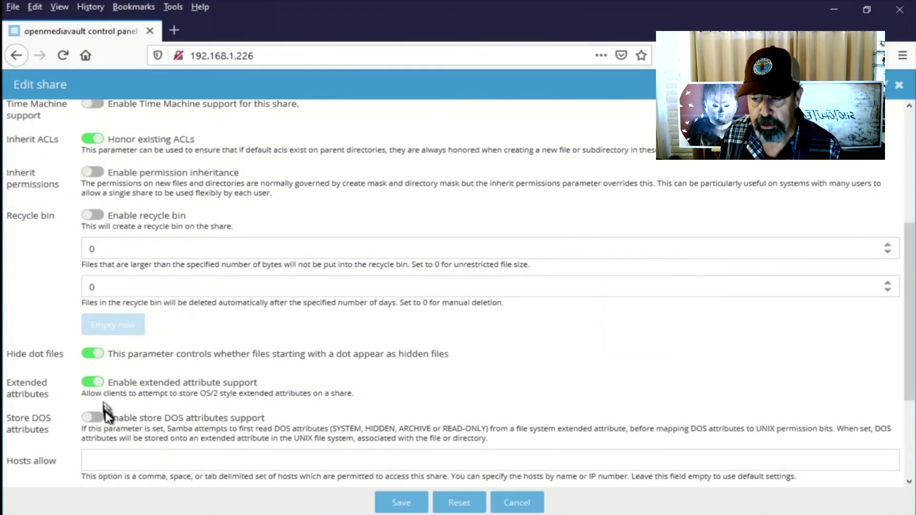
pyautogui.click(95, 418)
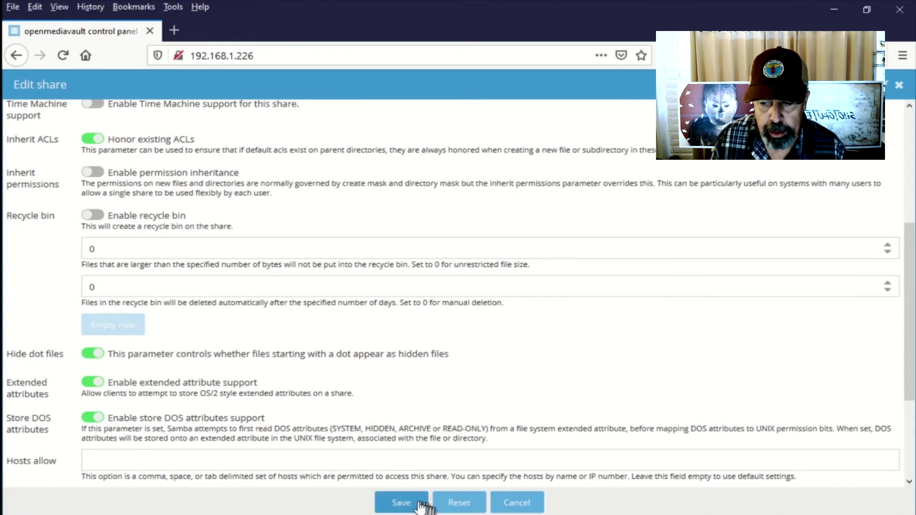
pyautogui.click(401, 503)
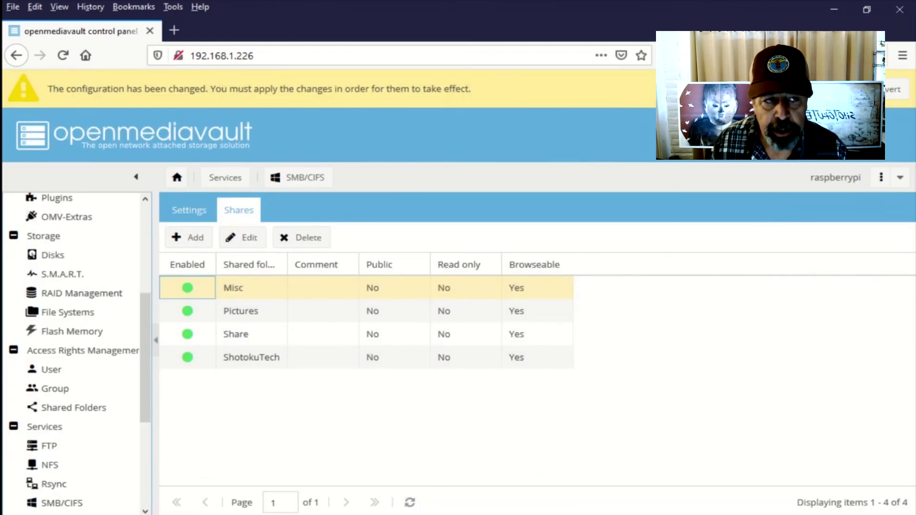
# Apply the pending SMB share changes.
pyautogui.click(859, 89)
pyautogui.click(427, 326)
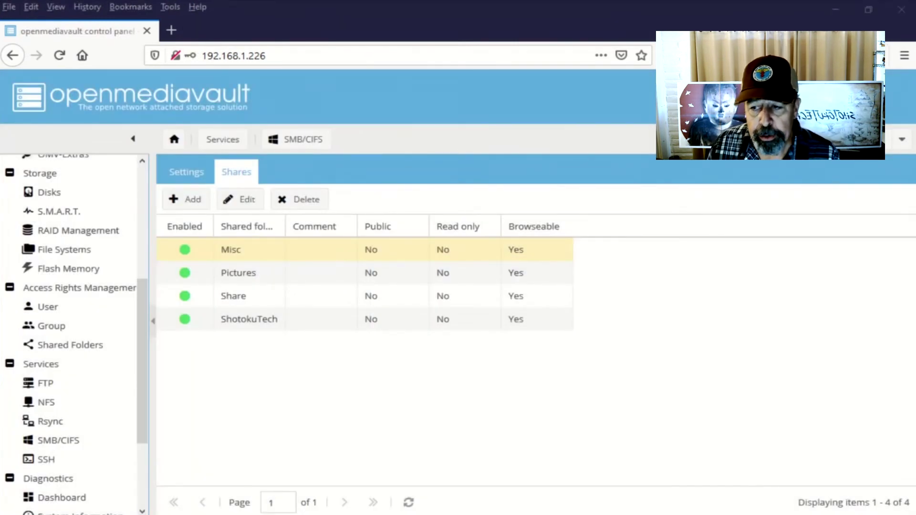
pyautogui.click(40, 312)
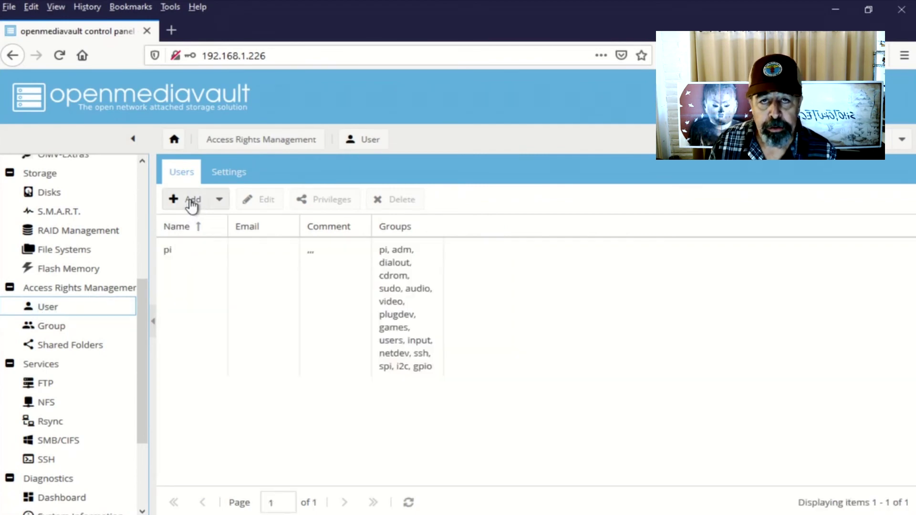
# Add a single new NAS user with a name, password and group membership, then apply the pending changes.
pyautogui.click(191, 203)
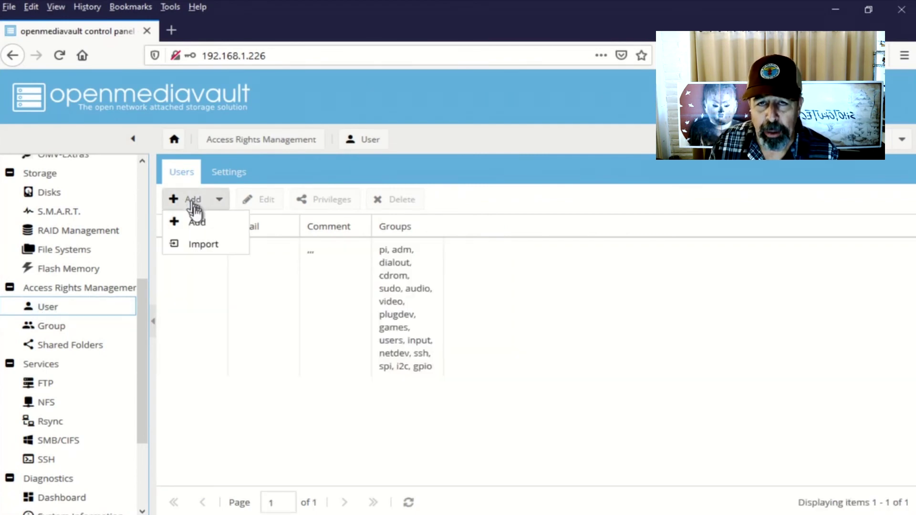
pyautogui.click(198, 224)
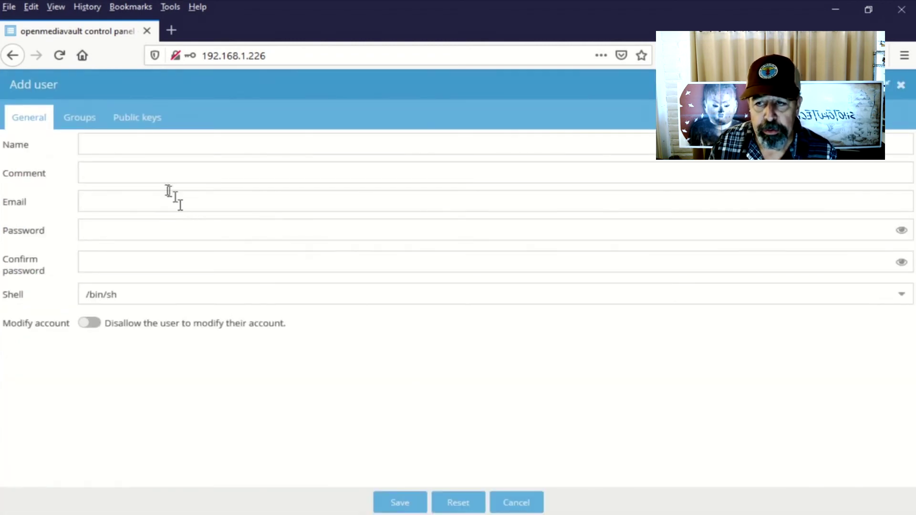
pyautogui.click(127, 144)
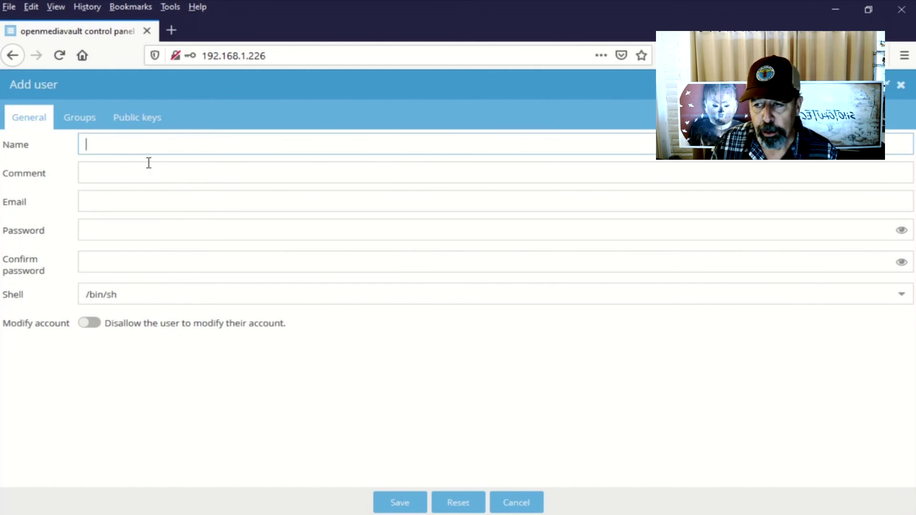
pyautogui.click(134, 235)
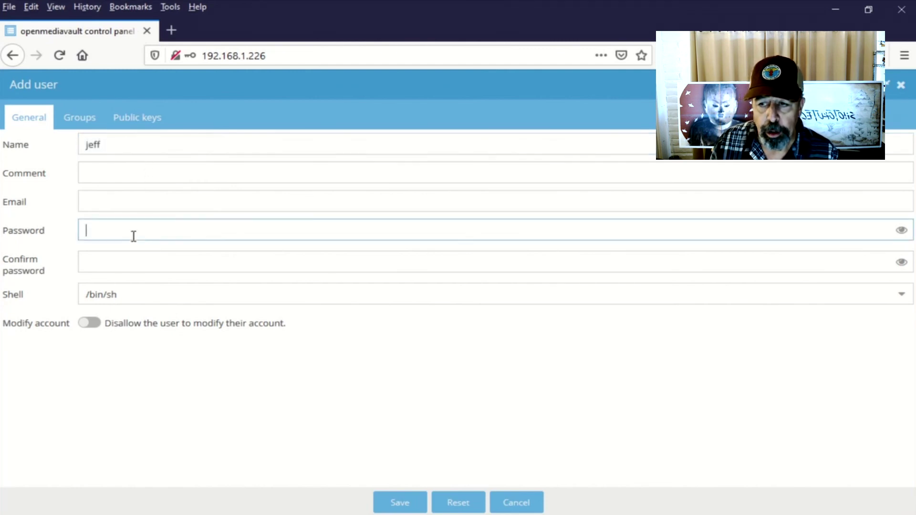
pyautogui.click(80, 118)
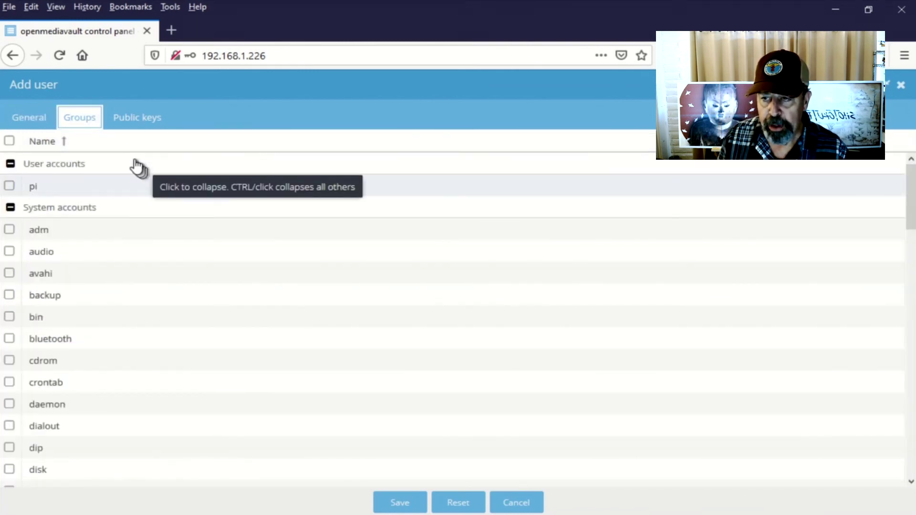
pyautogui.scroll(-15, 150, 267)
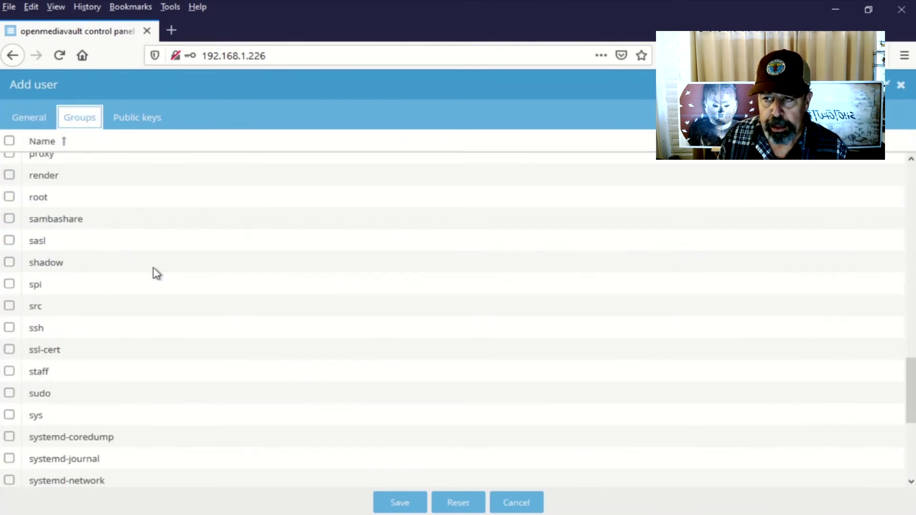
pyautogui.scroll(-5, 153, 273)
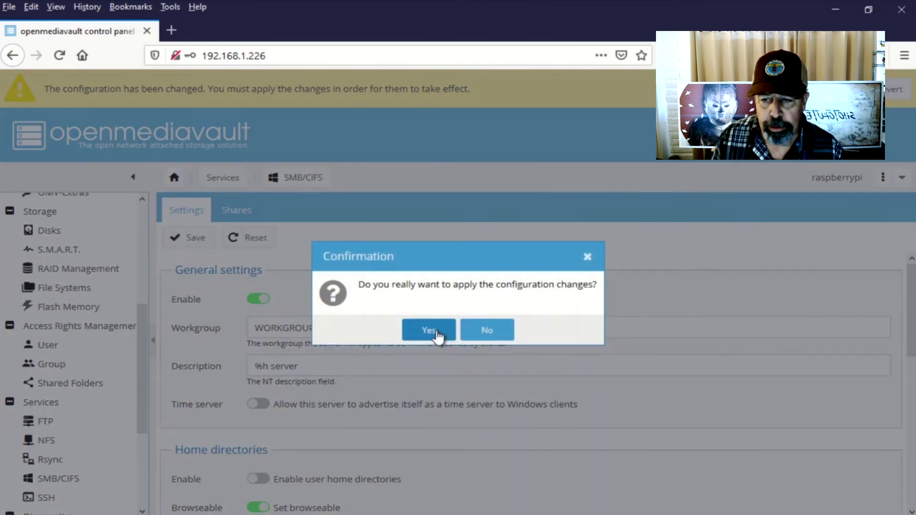
pyautogui.click(430, 330)
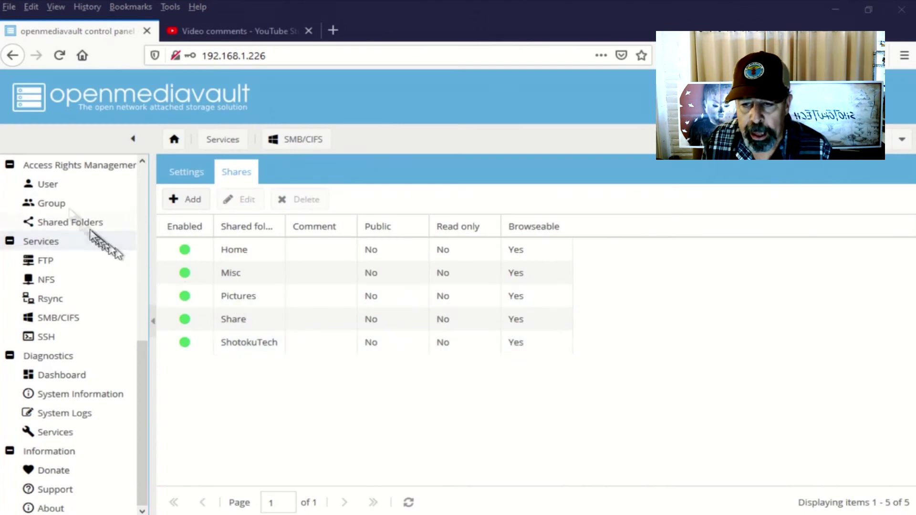
# Return to the User list, which now shows five accounts.
pyautogui.click(55, 189)
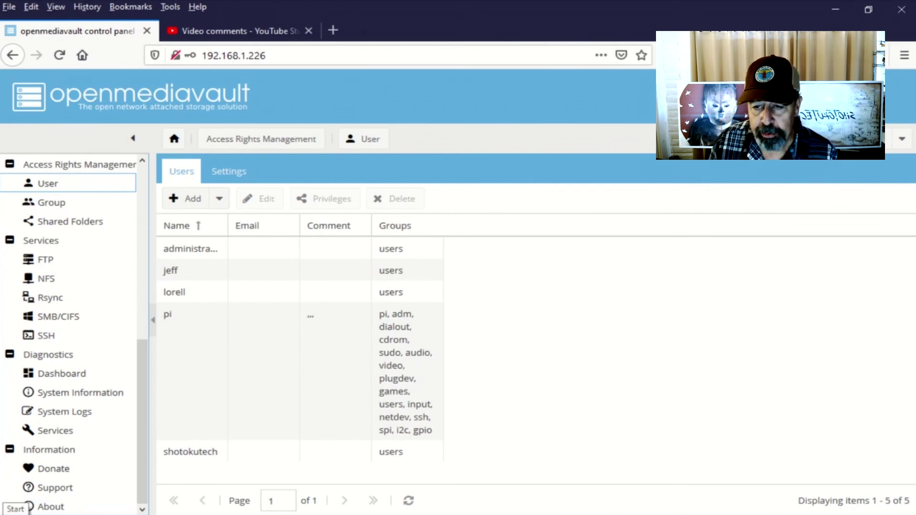
# Open the RASPBERRYPI server from File Explorer and sign in with the NAS user's password.
pyautogui.click(11, 514)
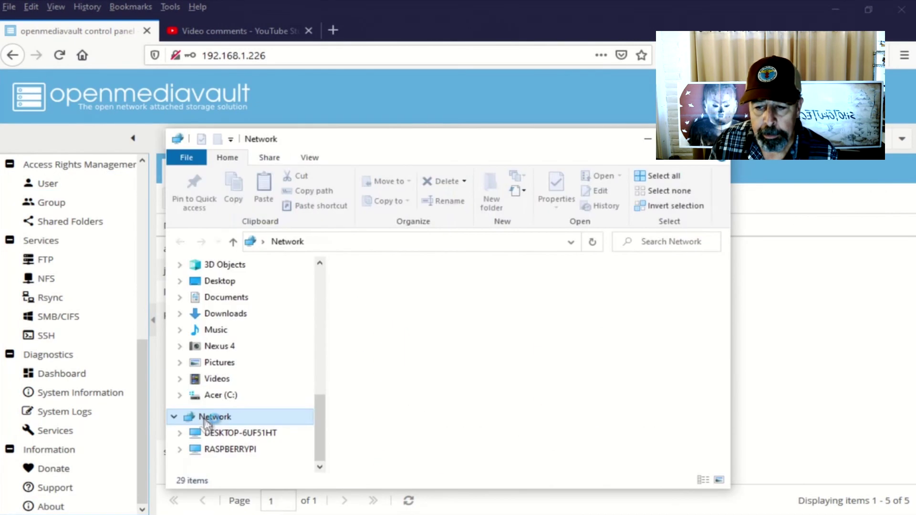
pyautogui.click(569, 304)
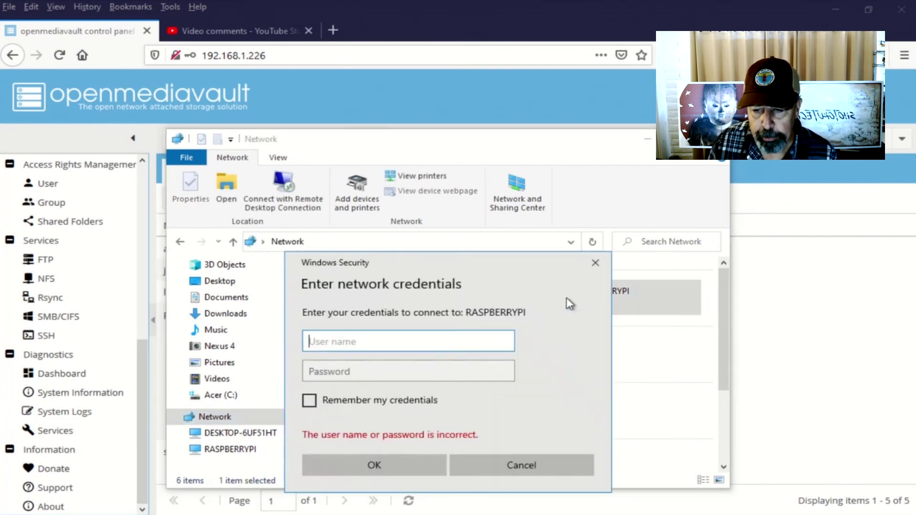
pyautogui.write('•••••••••')
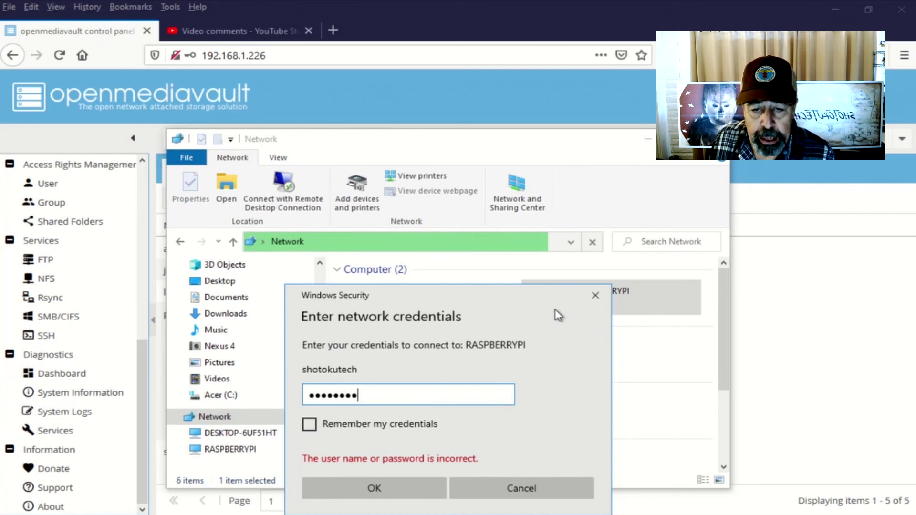
pyautogui.write('•••')
pyautogui.press('Return')
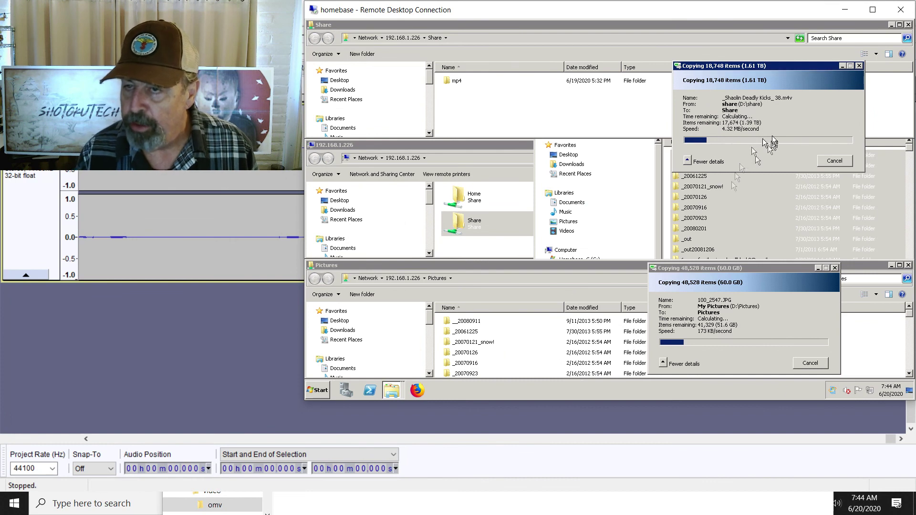
# Bring up the Remote Desktop session to watch files copying into Share and Pictures.
pyautogui.click(705, 218)
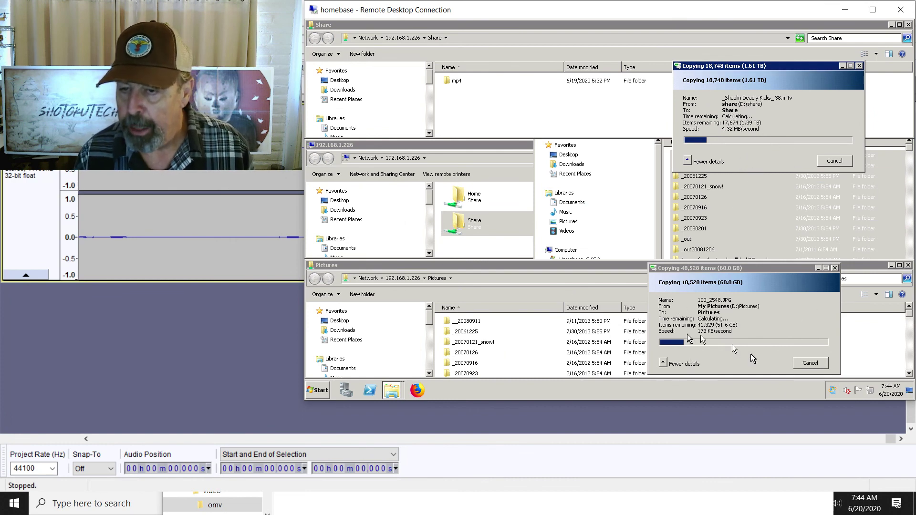